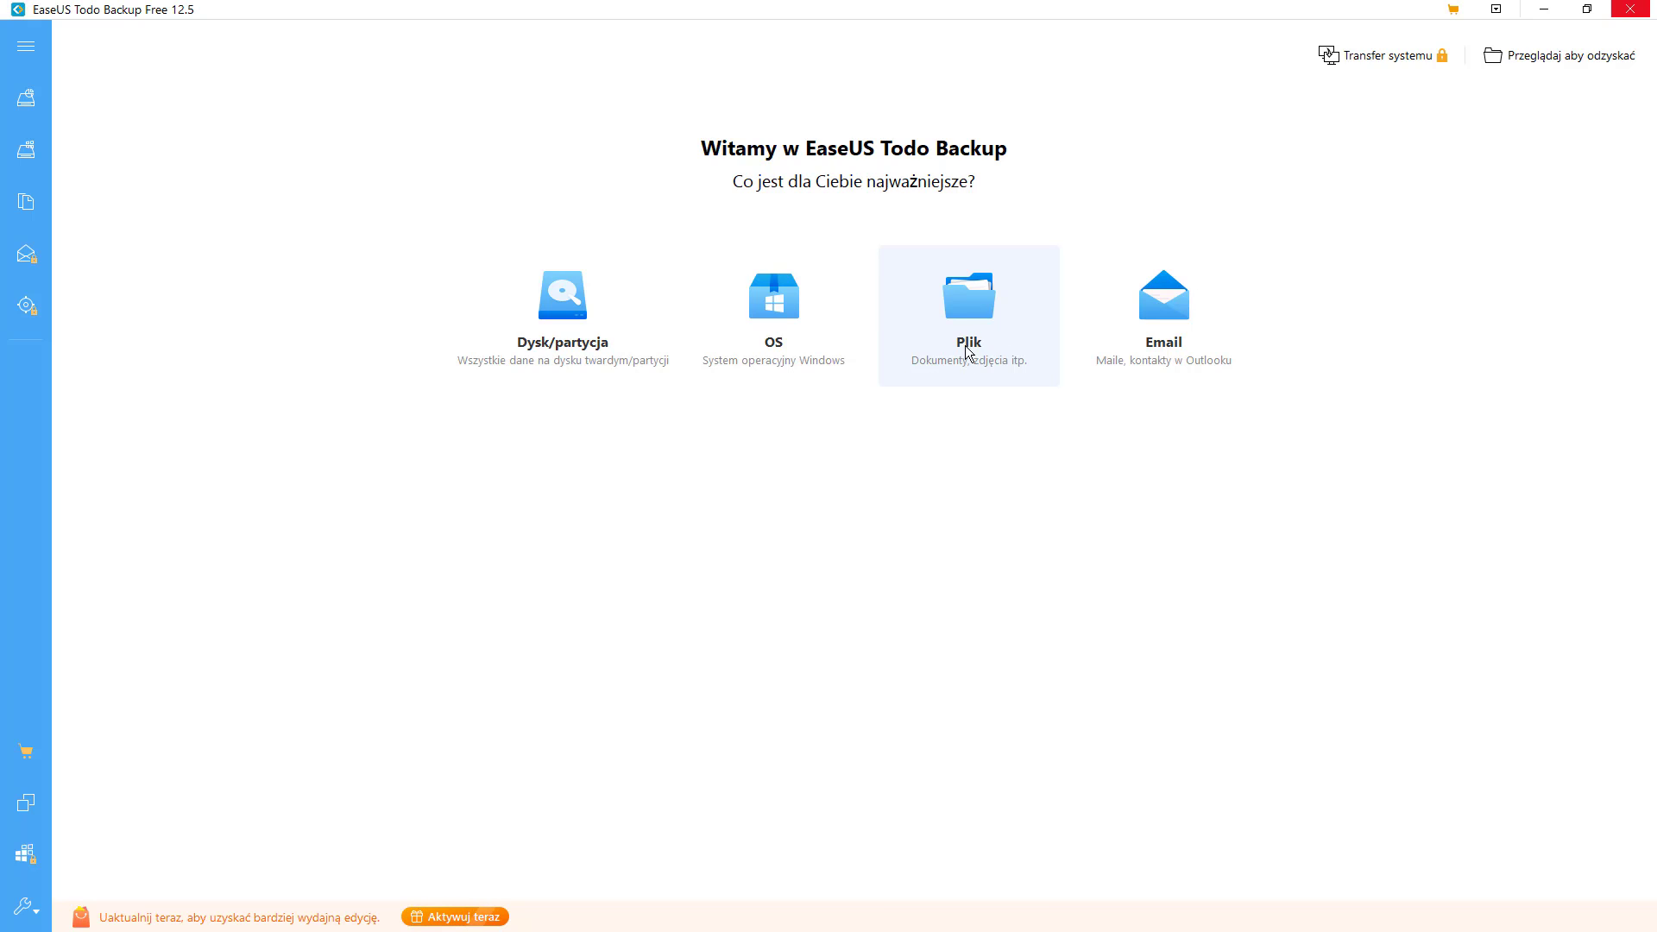
- Start a file backup from the Plik tile and tick the Biblioteka library
{"action": "left_click", "coordinate": [991, 299]}
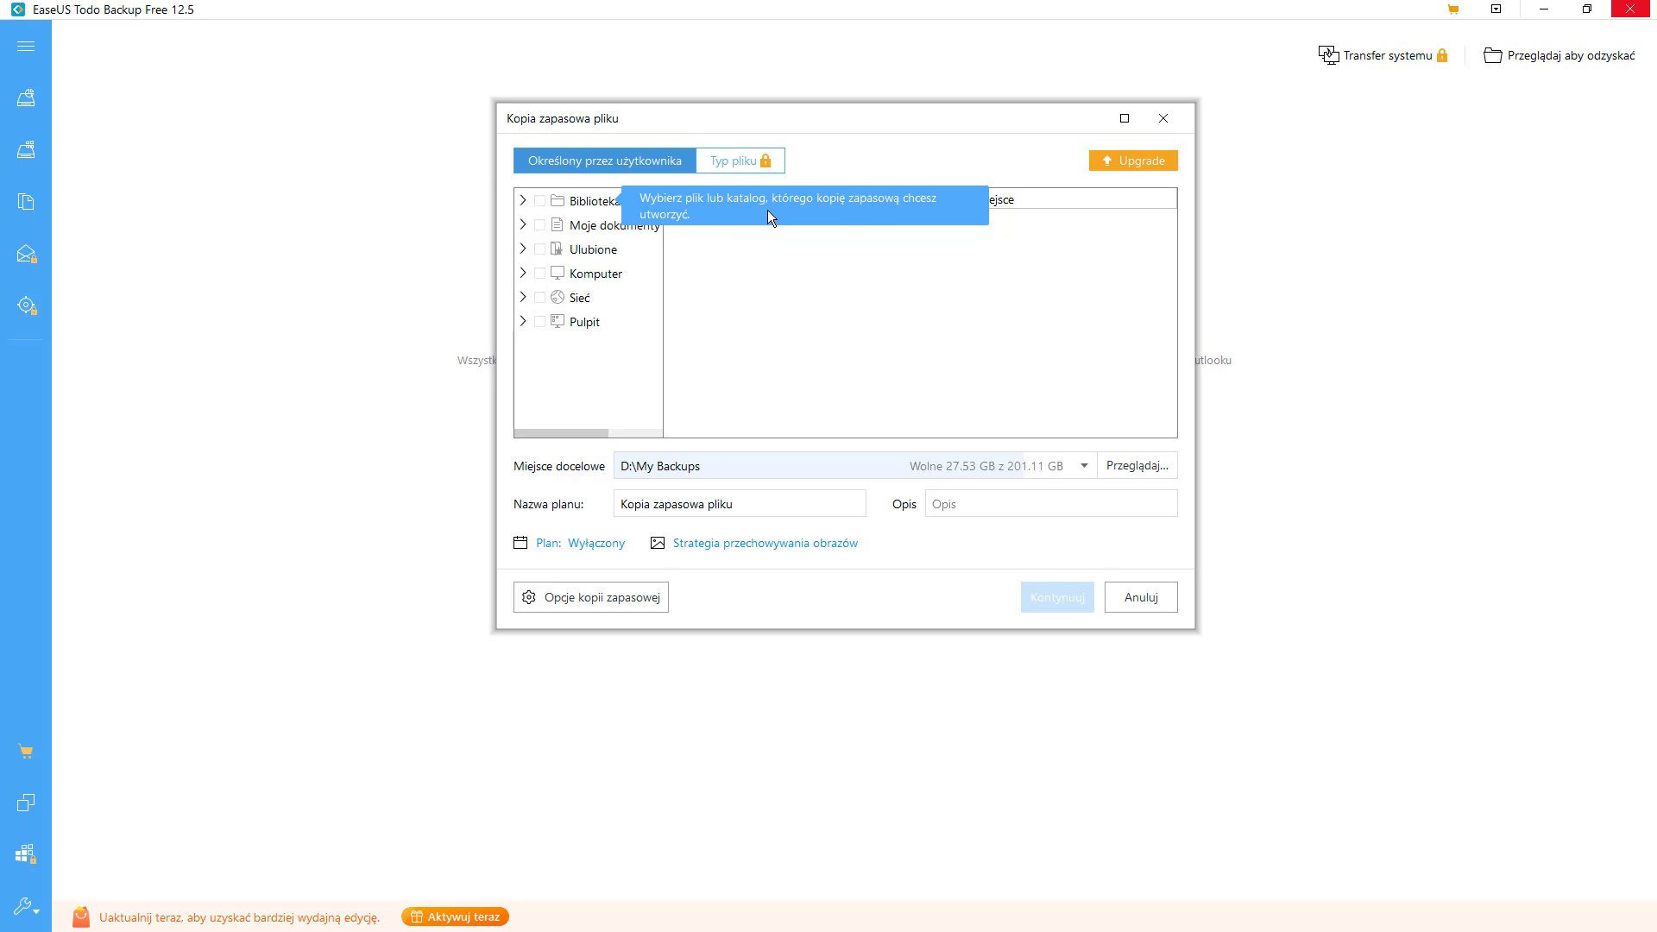
{"action": "left_click", "coordinate": [623, 207]}
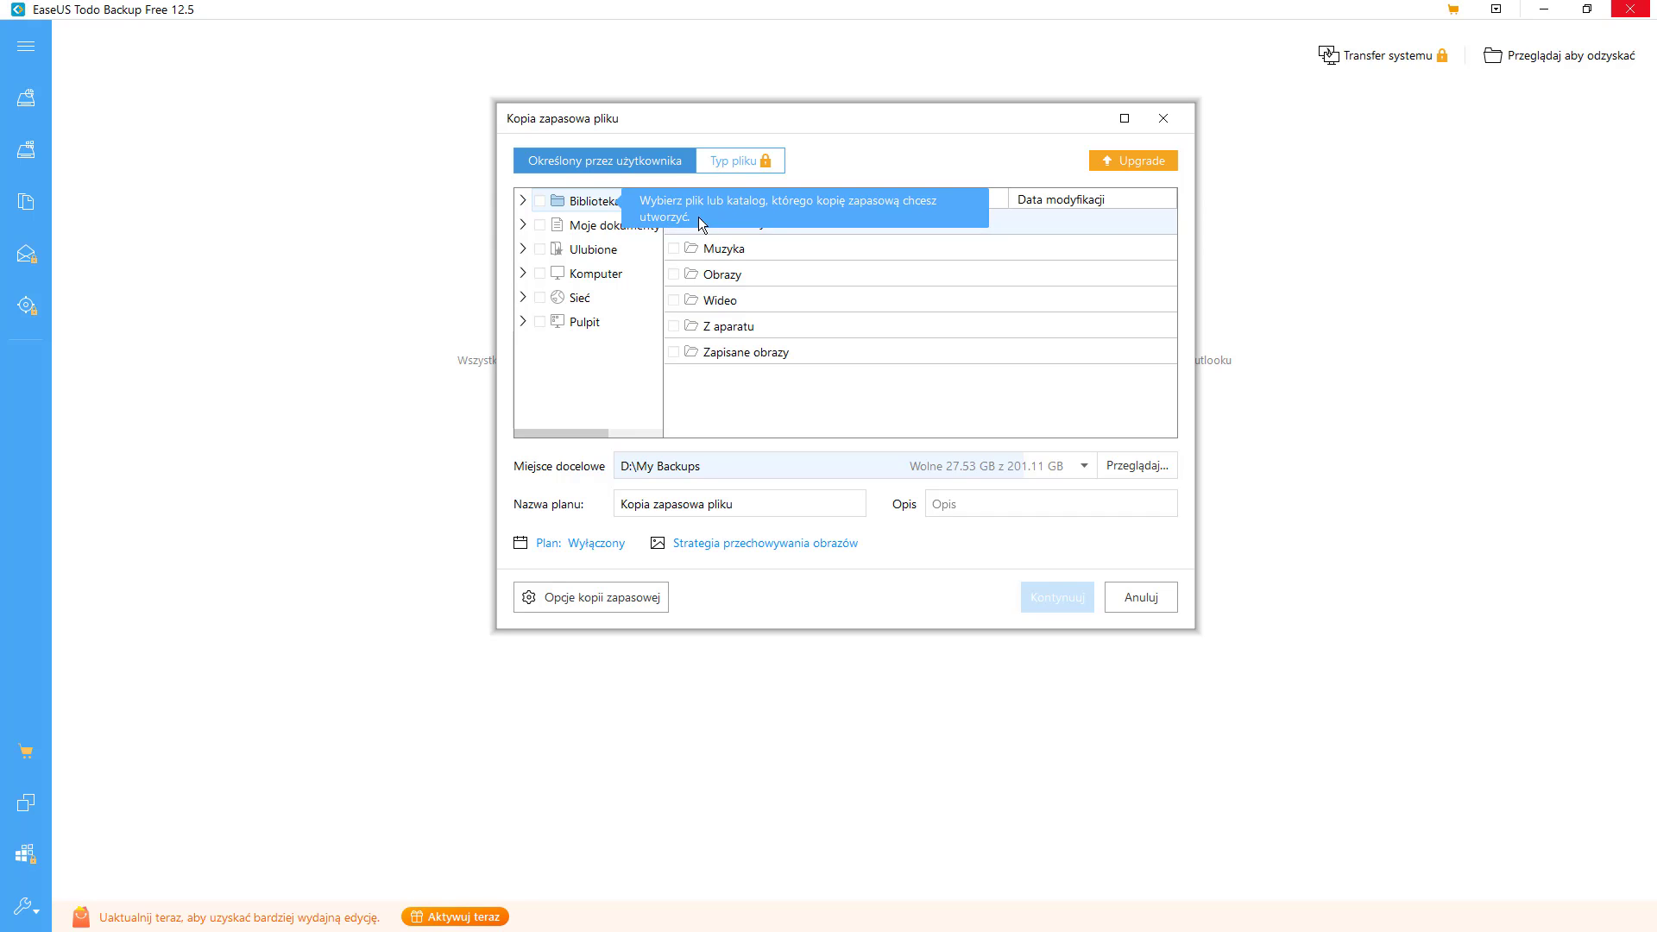
{"action": "left_click", "coordinate": [540, 202]}
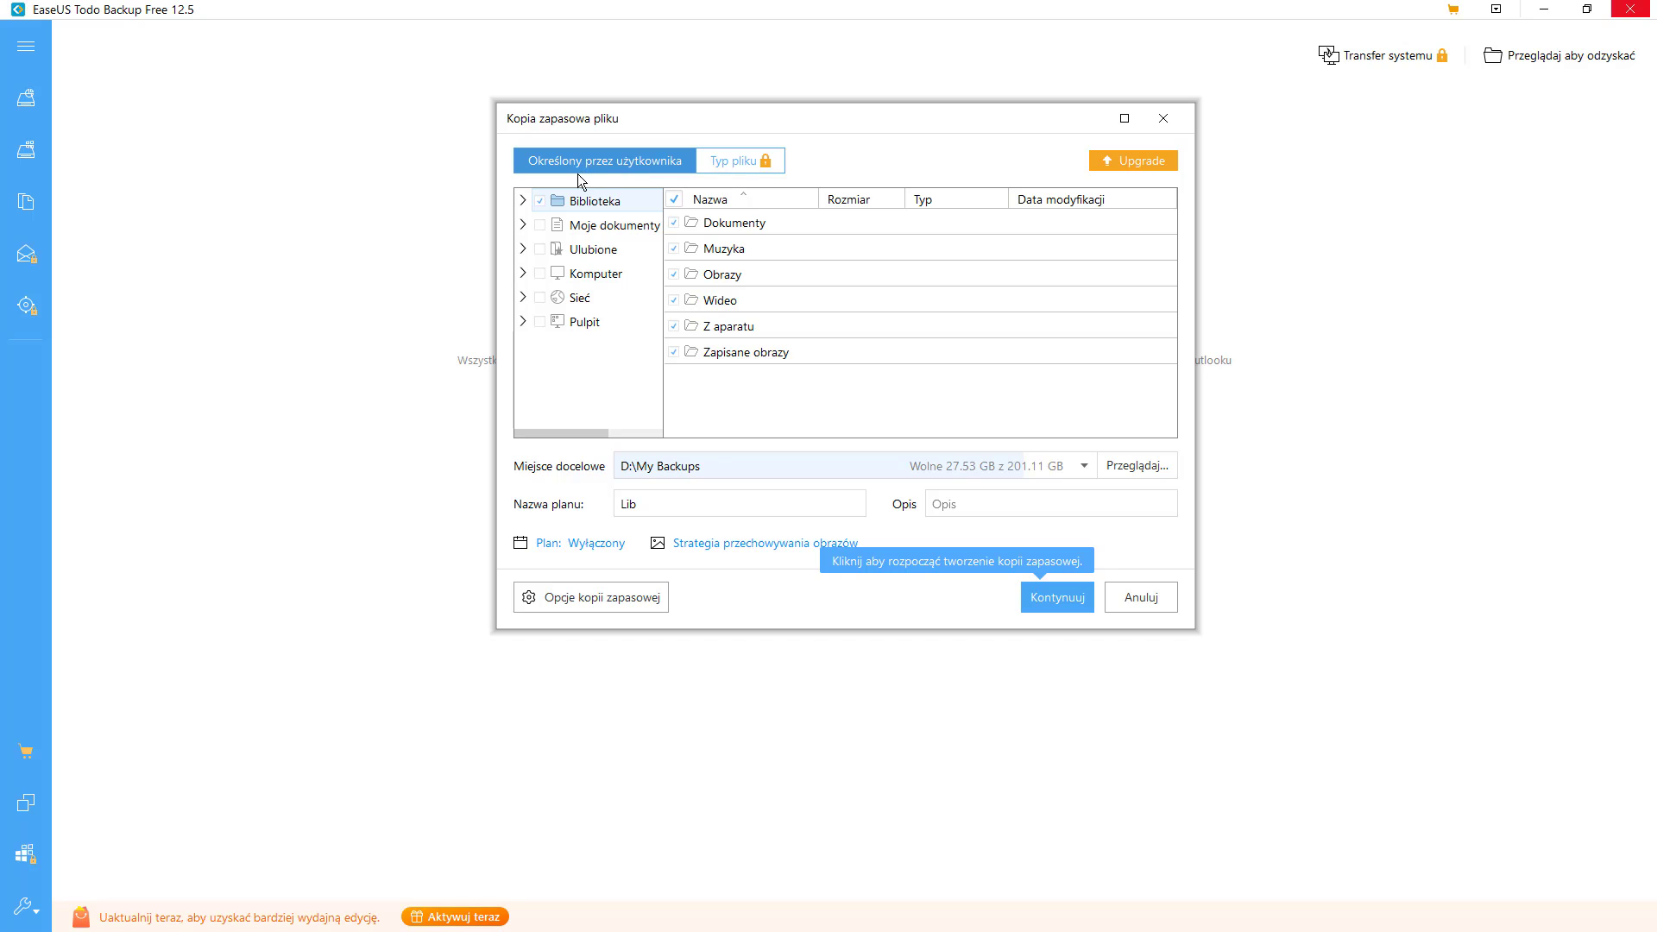
- Tick Moje dokumenty and Pulpit, and expand Ulubione and Sieć in the source tree
{"action": "left_click", "coordinate": [541, 226]}
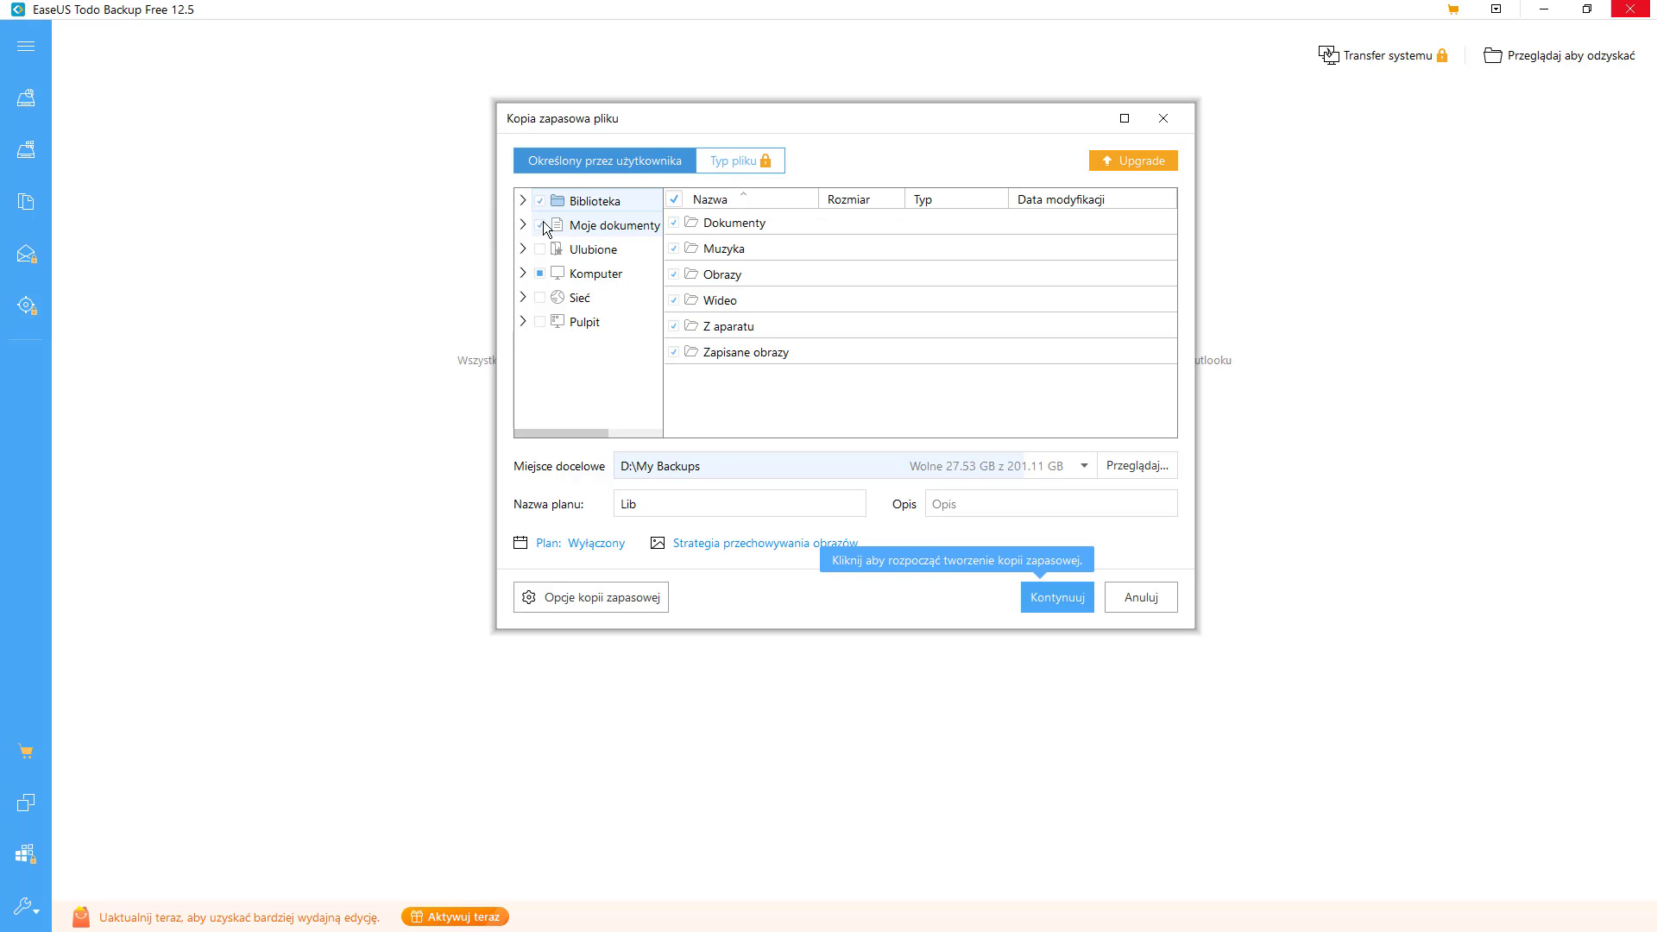
{"action": "left_click", "coordinate": [550, 250]}
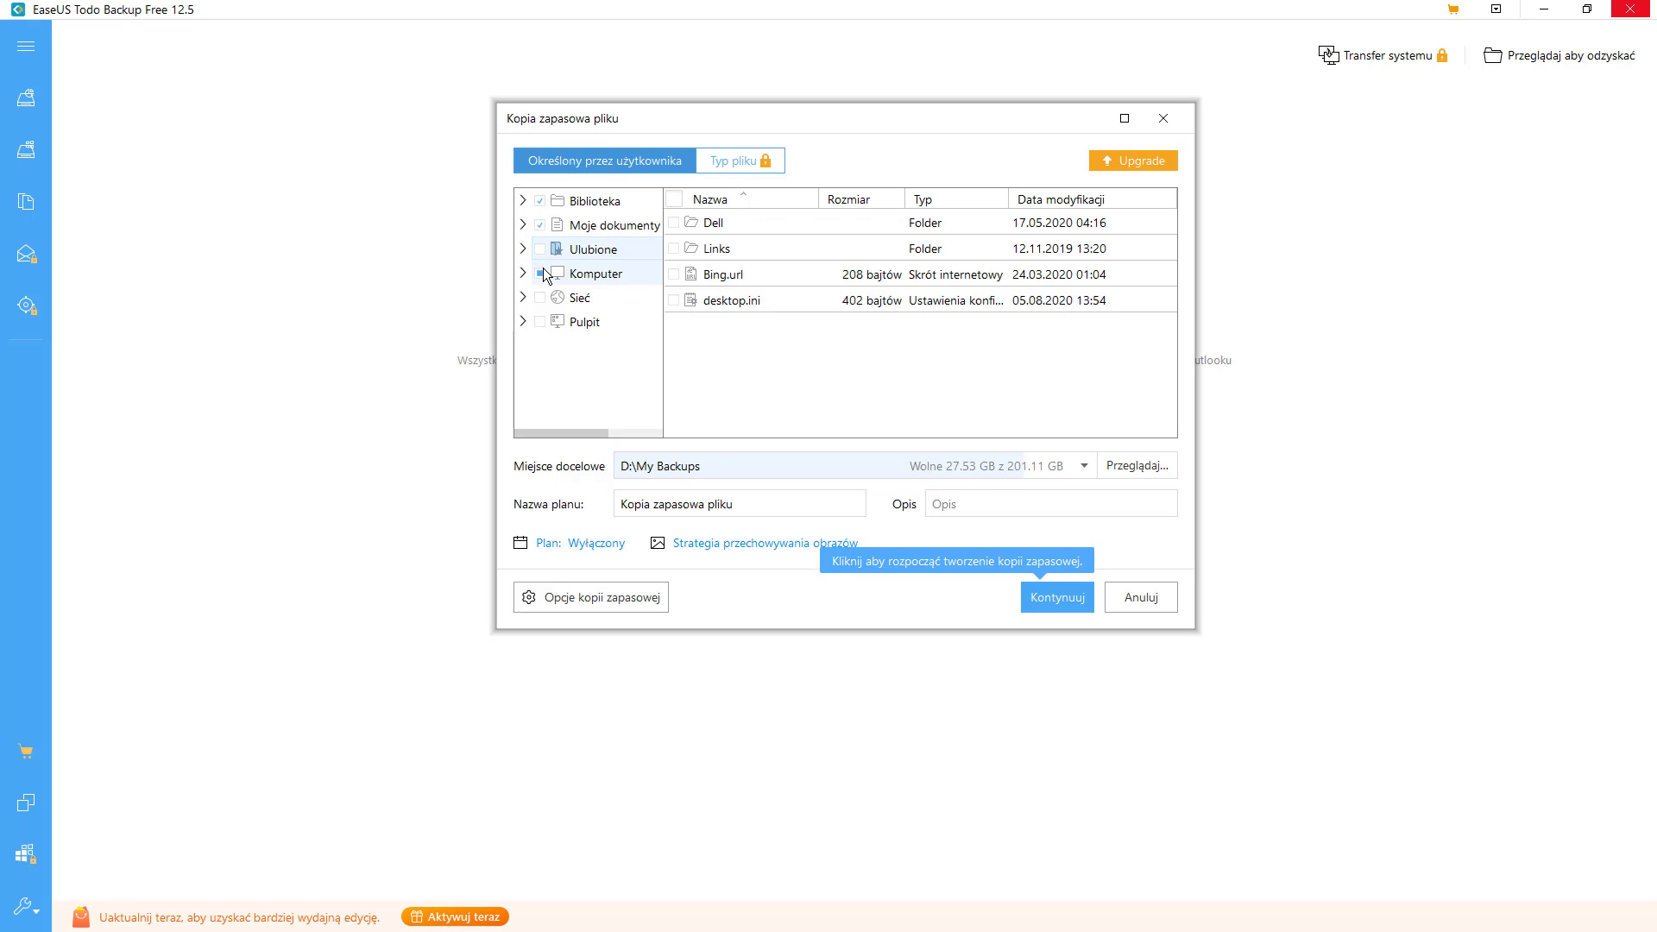
{"action": "left_click", "coordinate": [539, 321]}
{"action": "left_click", "coordinate": [524, 298]}
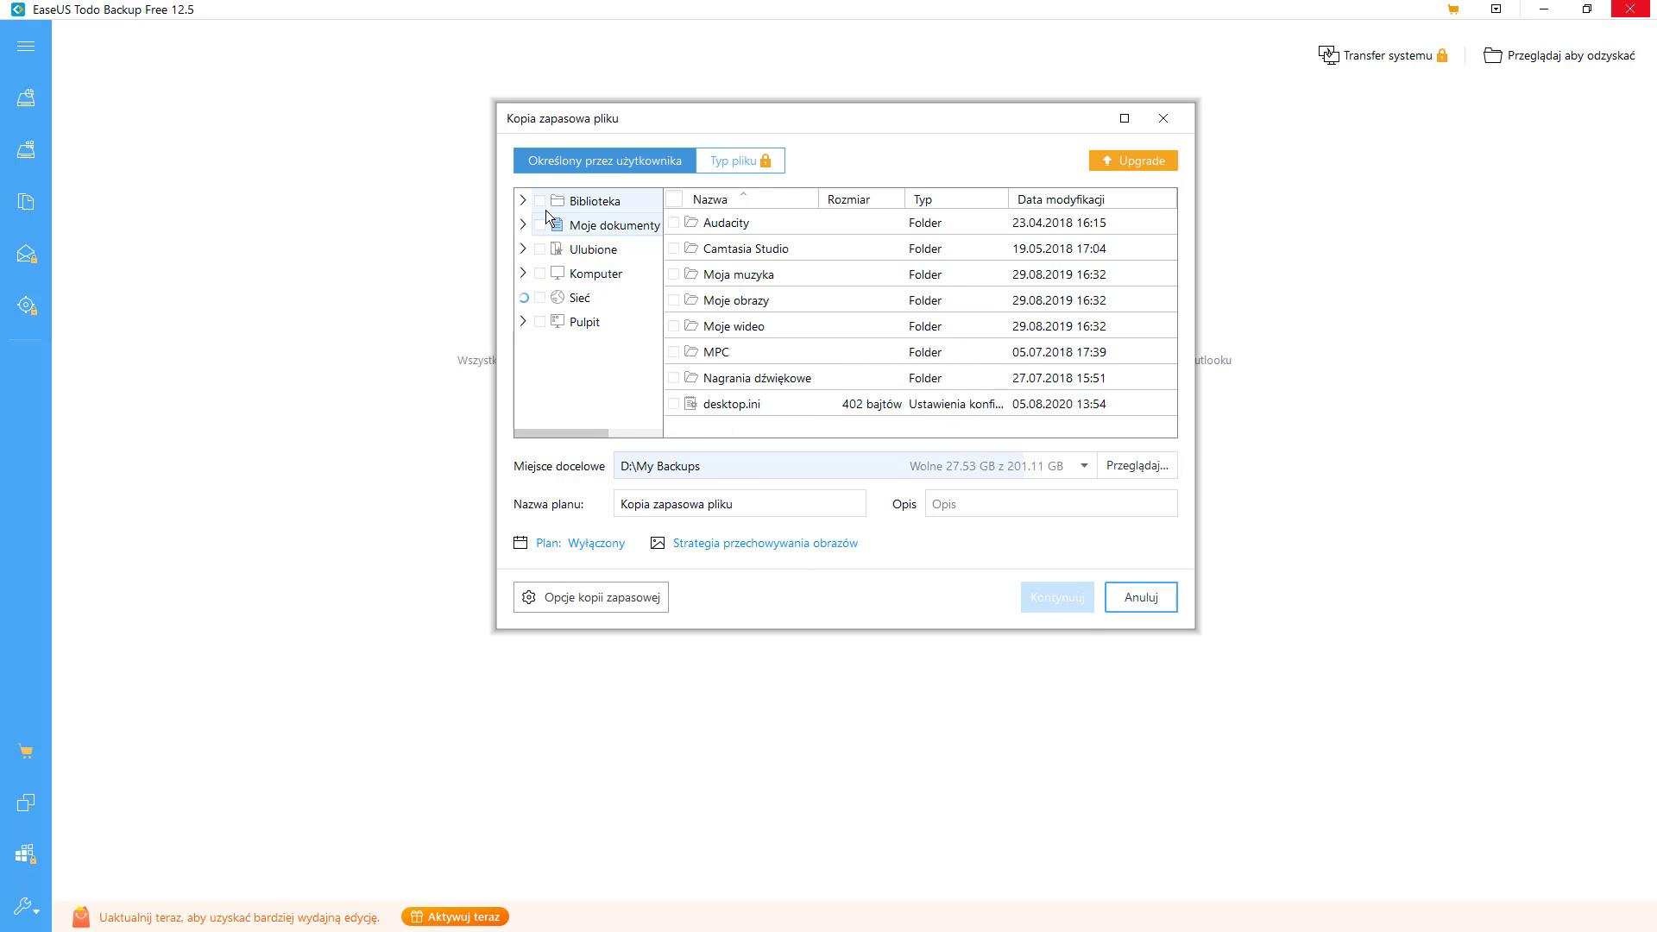
- Expand Komputer > OS (C:) and tick the ProgramData folder
{"action": "left_click", "coordinate": [522, 277]}
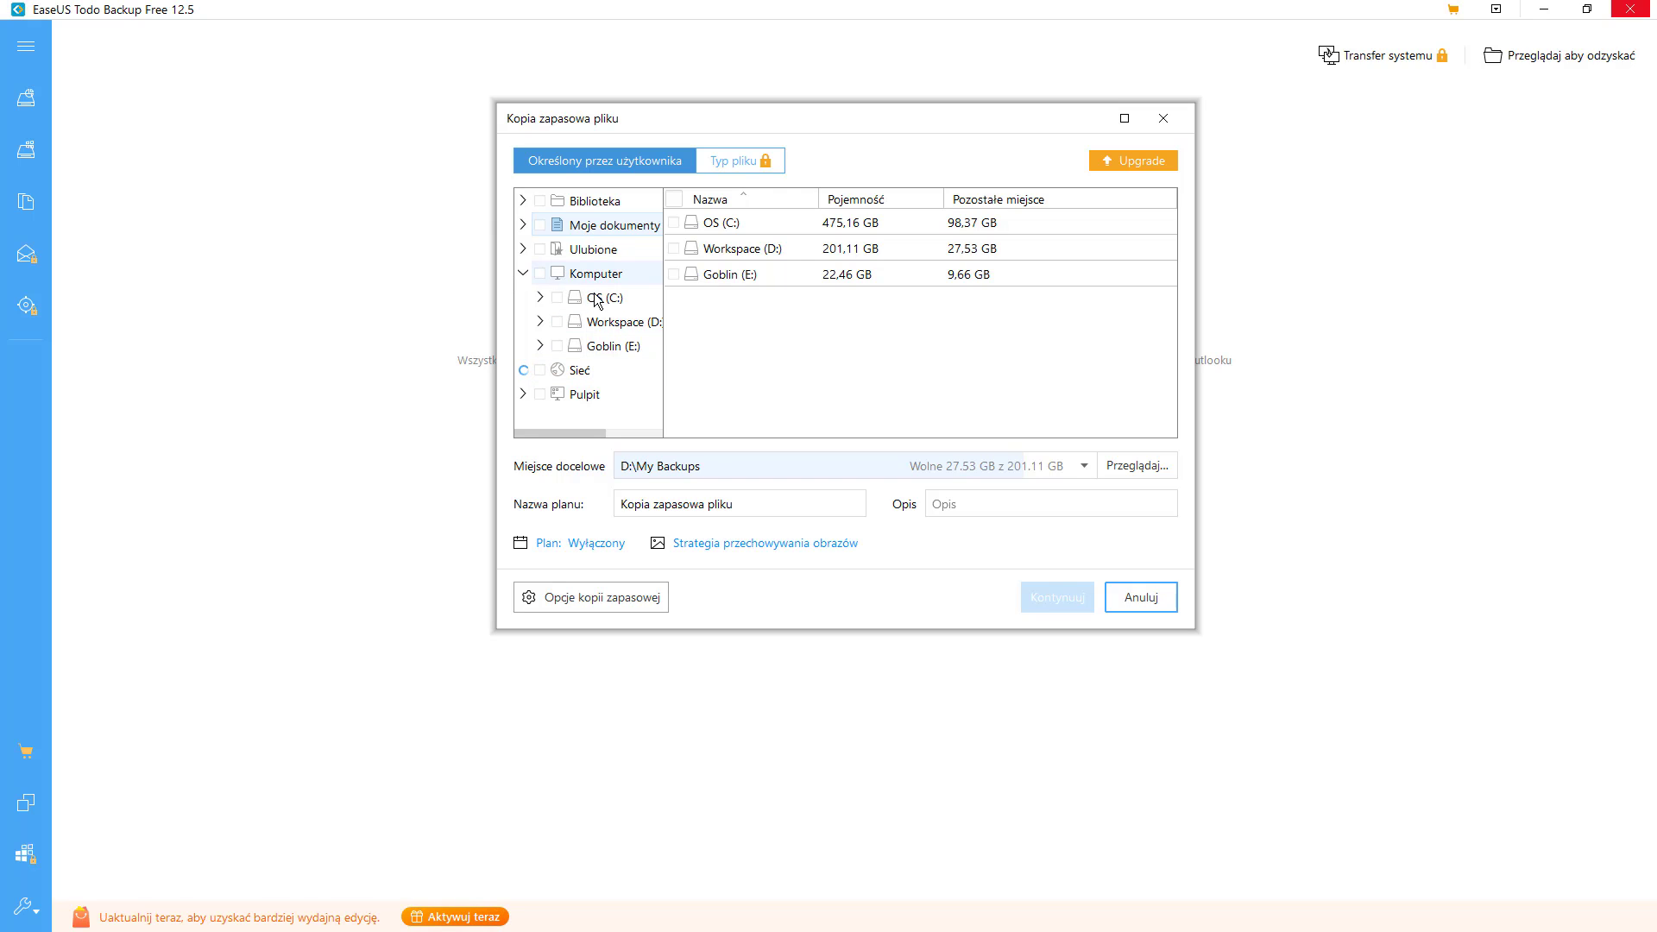
{"action": "left_click", "coordinate": [538, 298]}
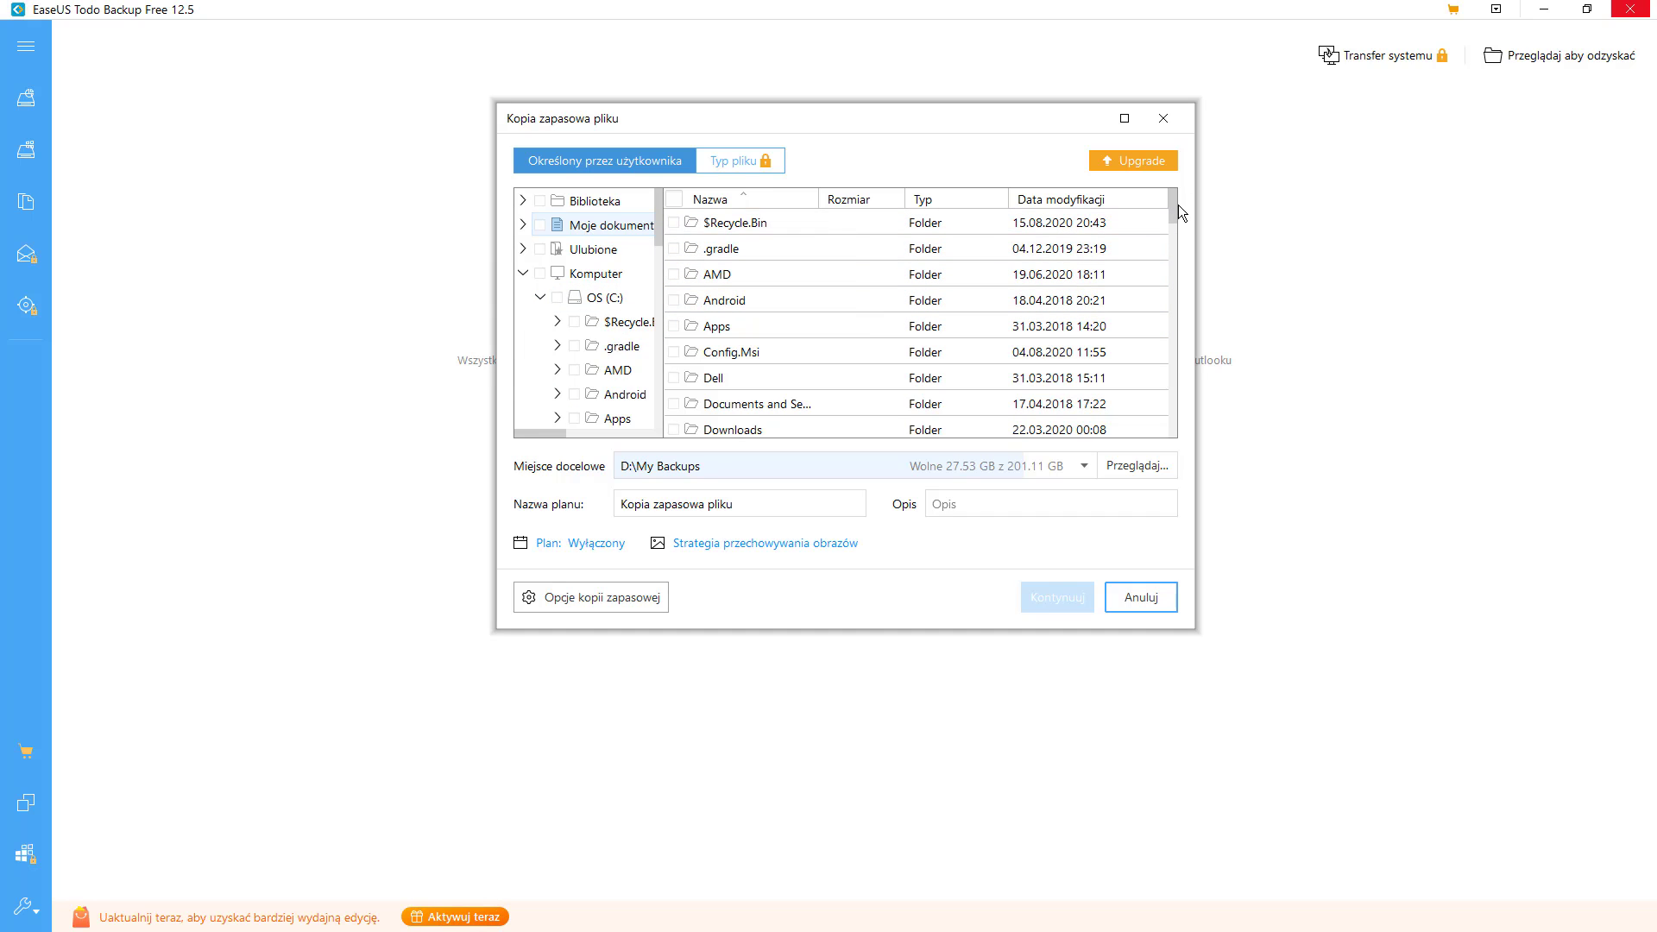
{"action": "left_click_drag", "start_coordinate": [1174, 206], "coordinate": [1168, 278]}
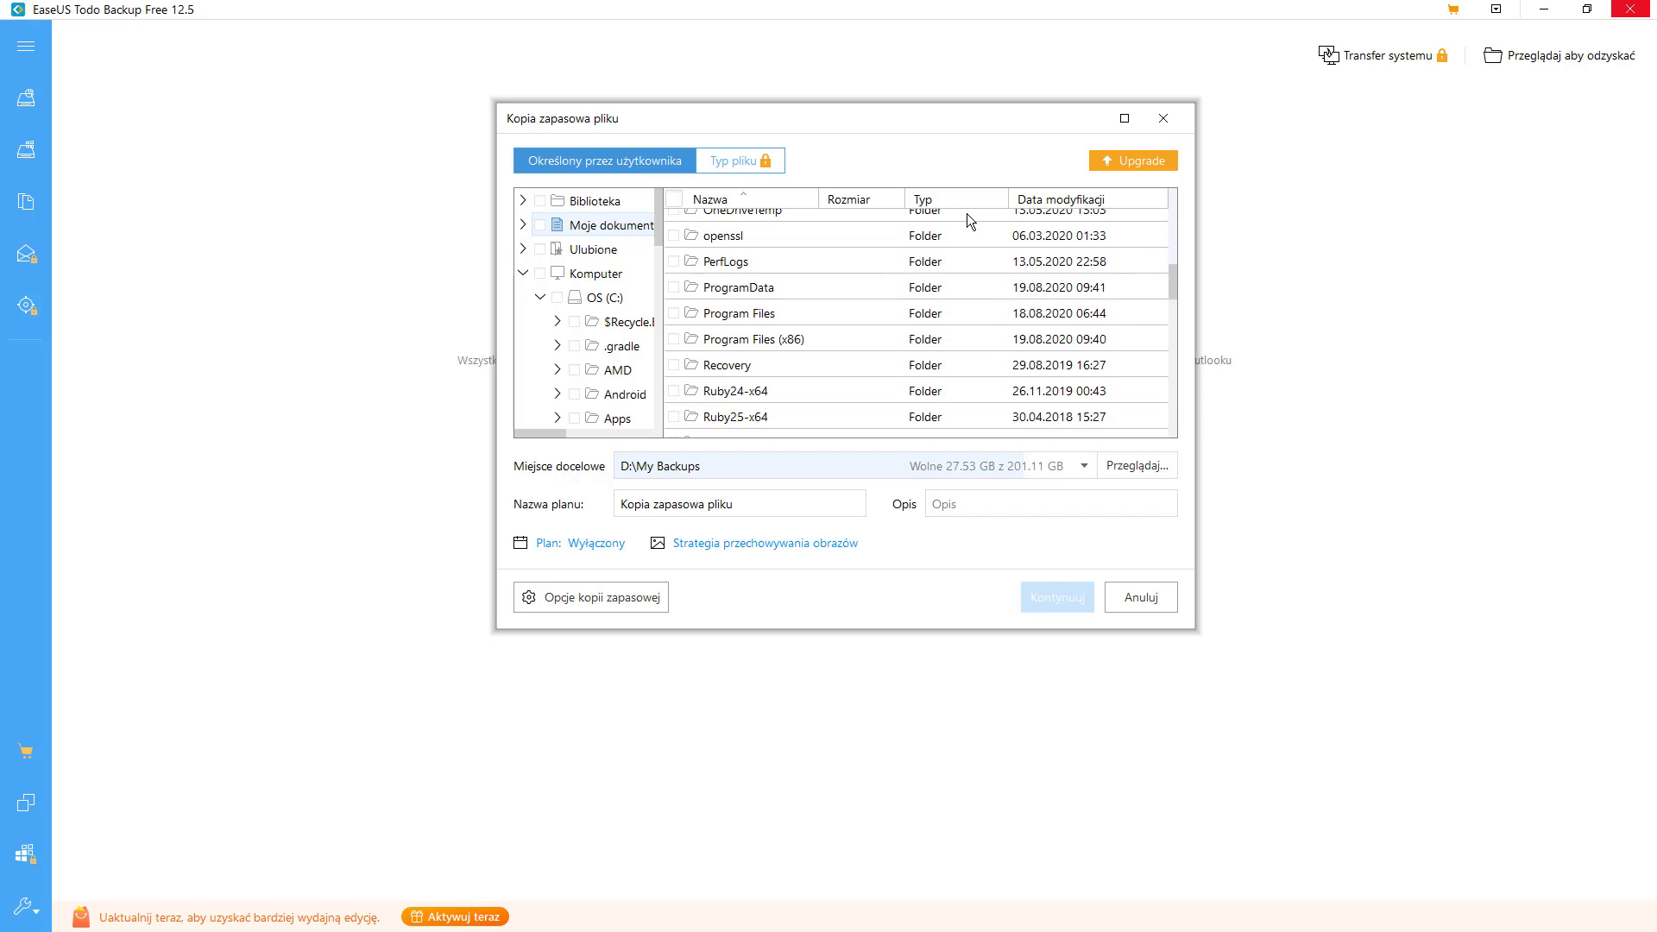
{"action": "left_click", "coordinate": [672, 289]}
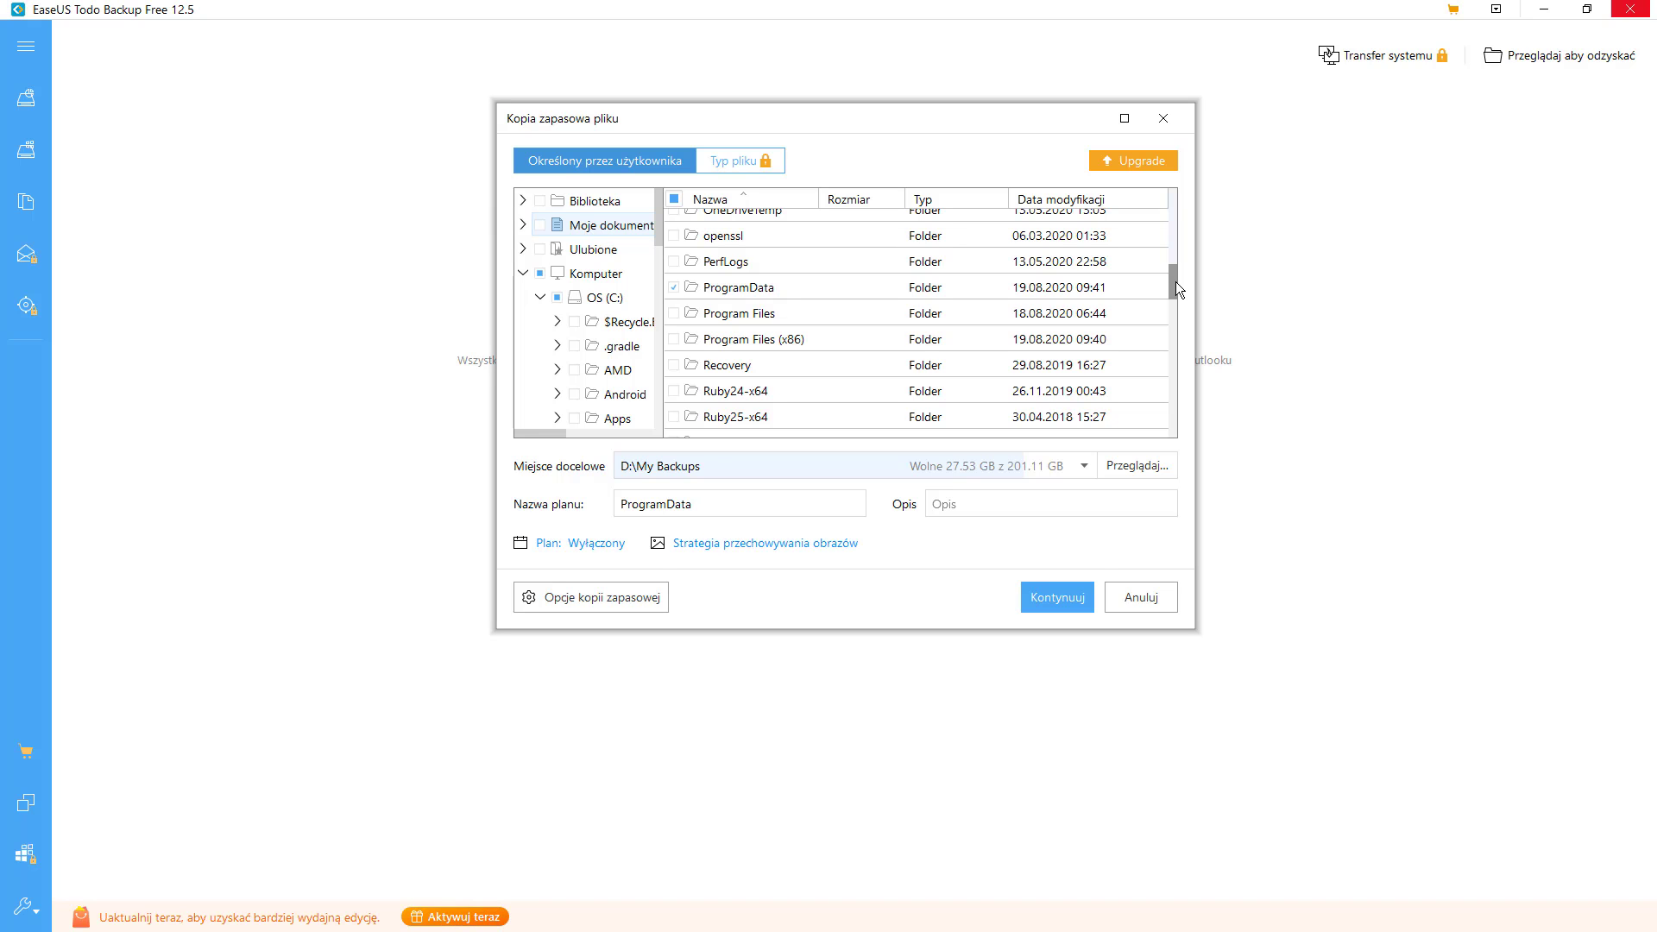
- Expand the Users folder and tick its ScreenCast subfolder
{"action": "left_click_drag", "start_coordinate": [1175, 283], "coordinate": [1169, 319]}
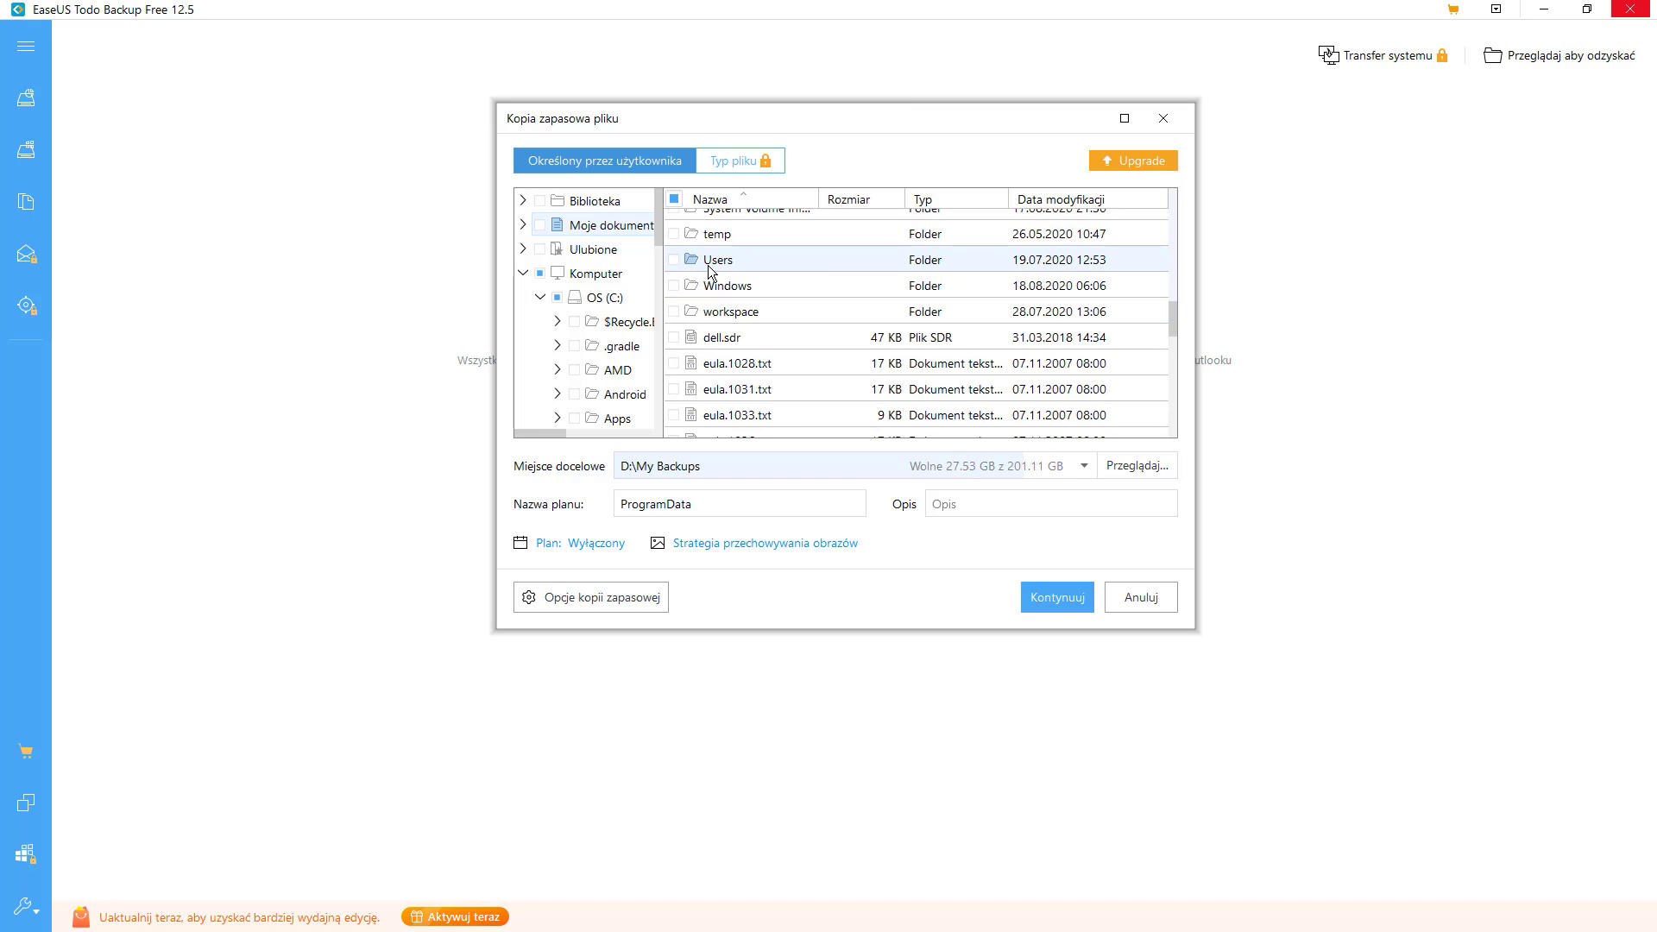
{"action": "left_click_drag", "start_coordinate": [660, 214], "coordinate": [614, 380]}
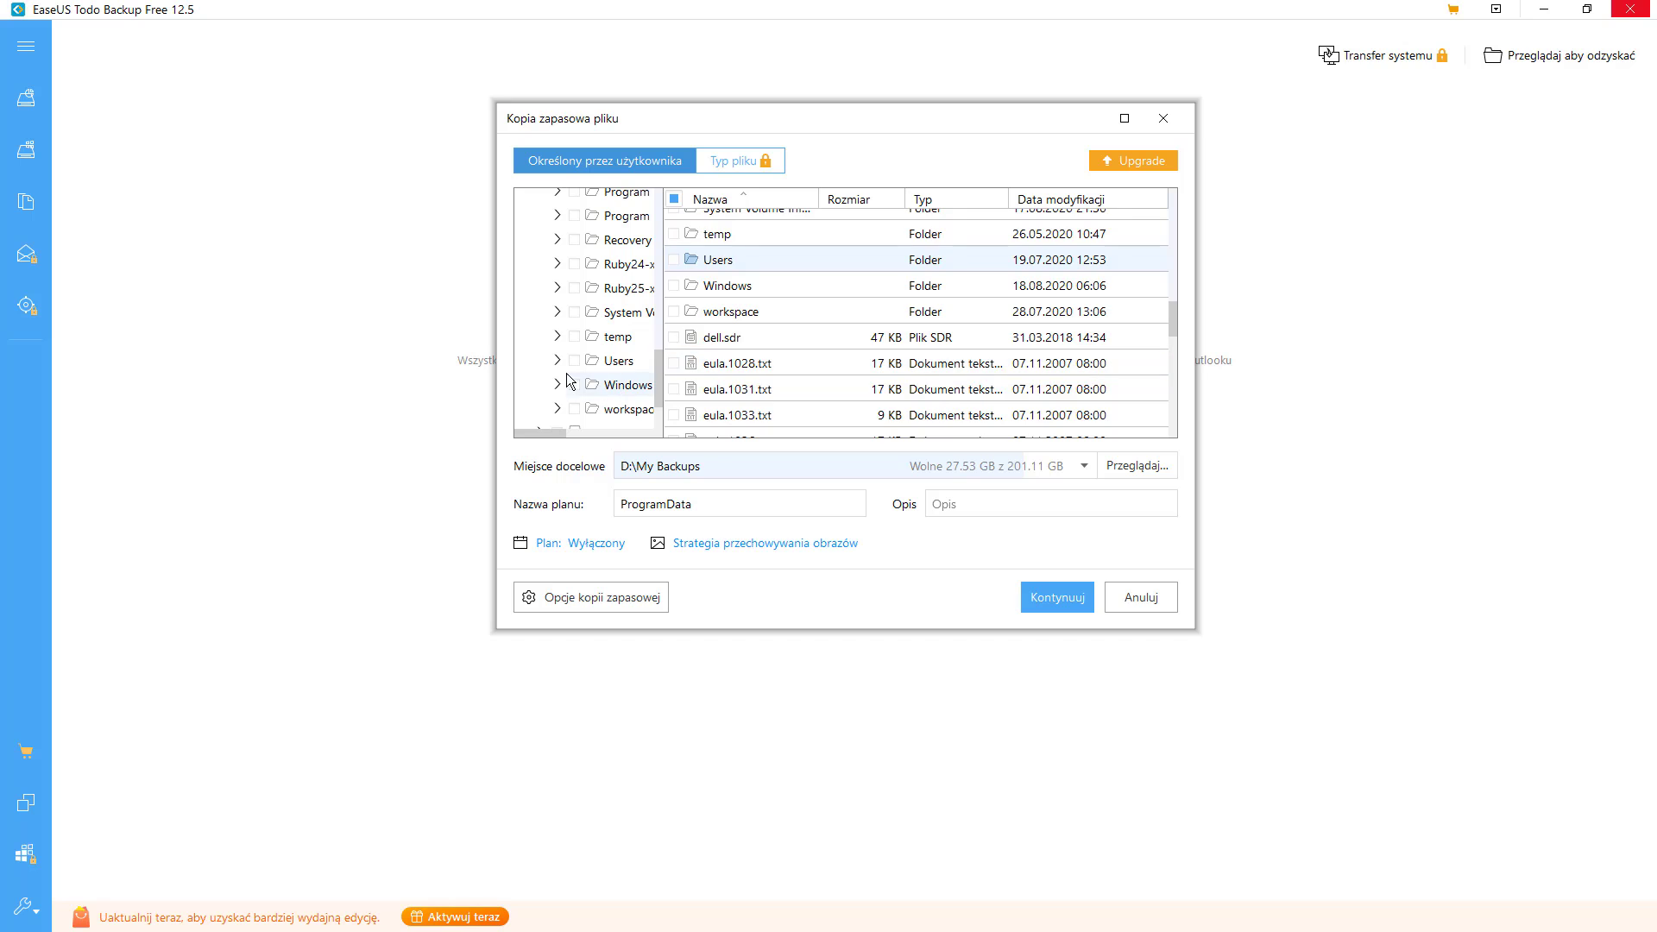
{"action": "left_click", "coordinate": [621, 363]}
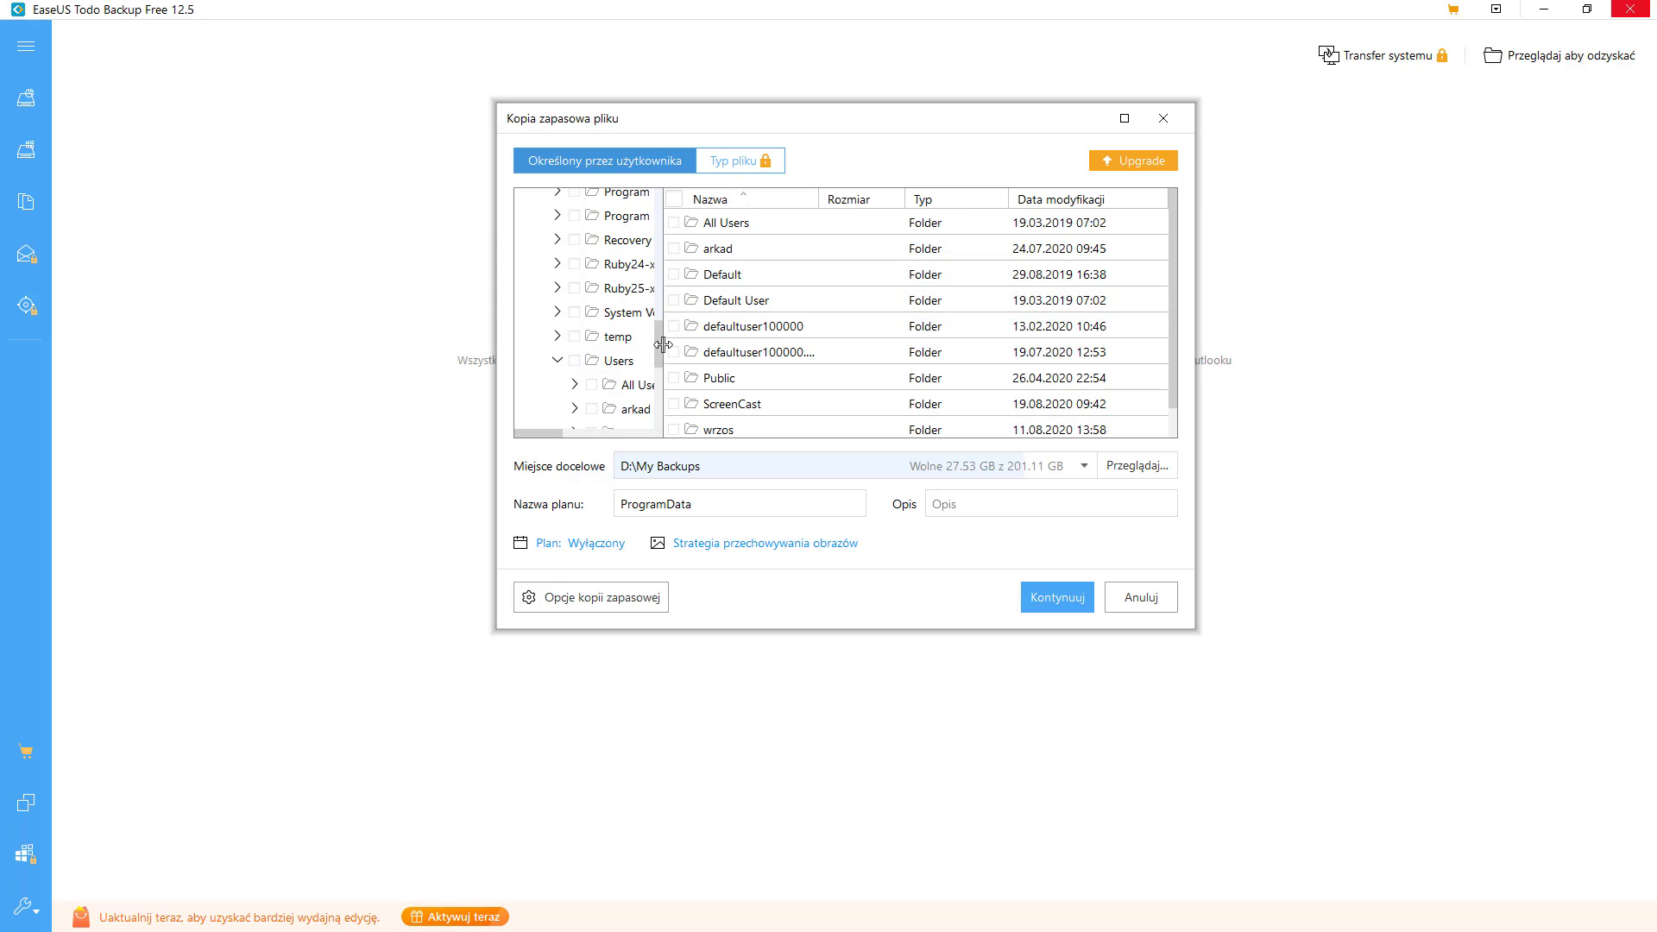
{"action": "left_click_drag", "start_coordinate": [1172, 262], "coordinate": [1141, 281]}
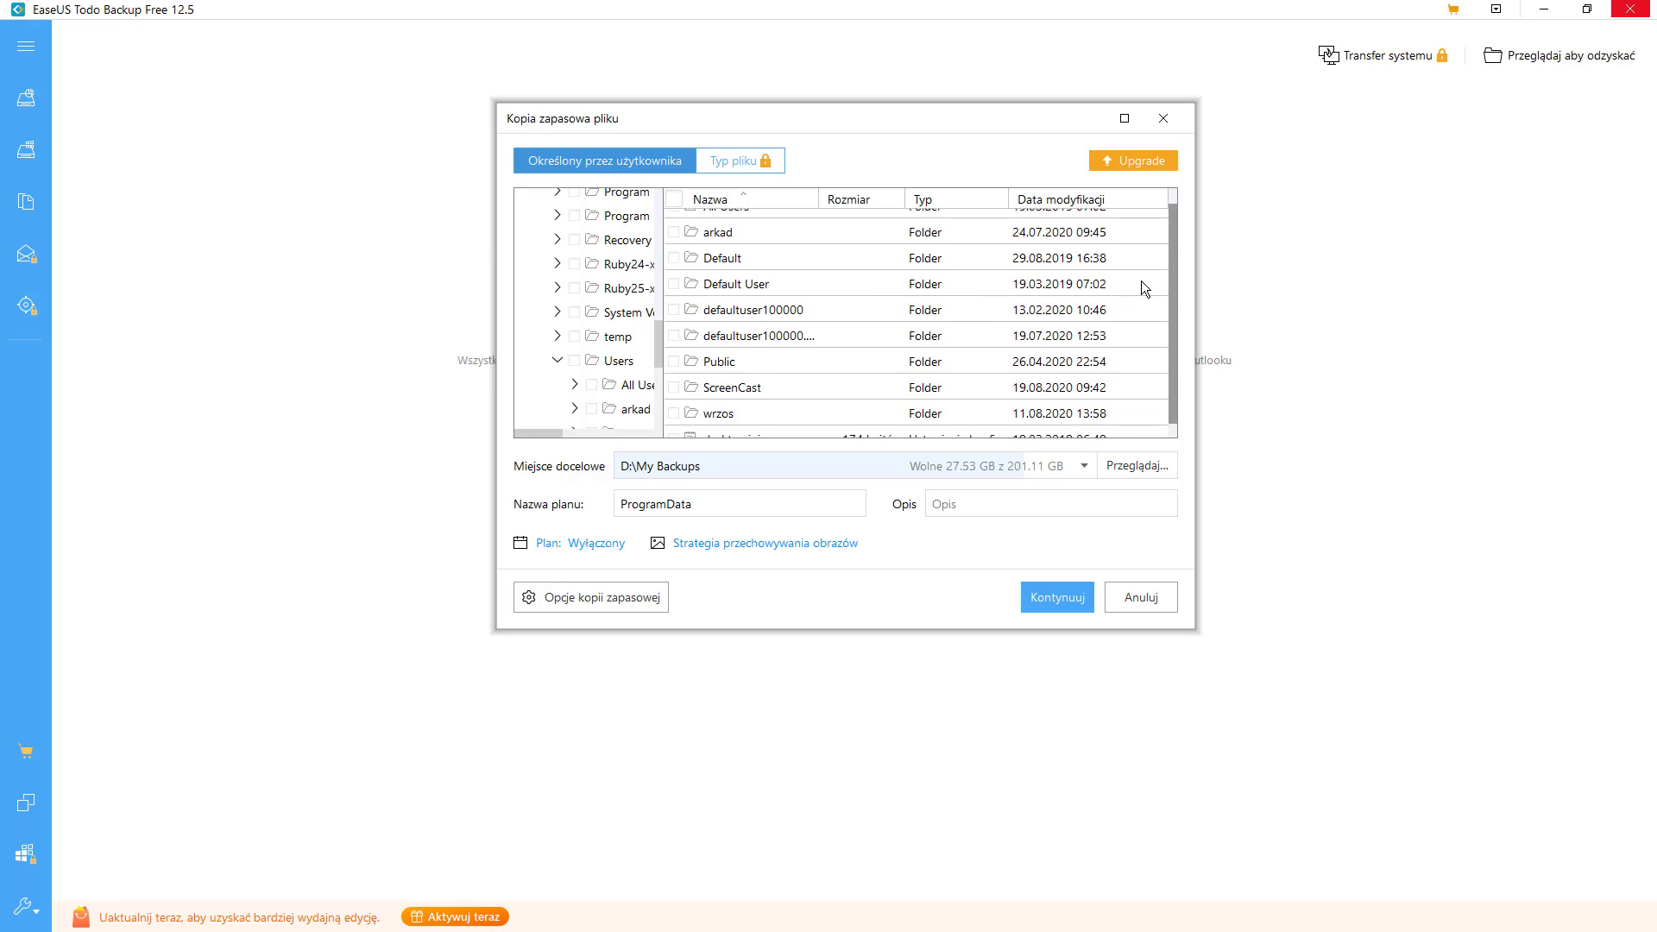
{"action": "left_click", "coordinate": [674, 387]}
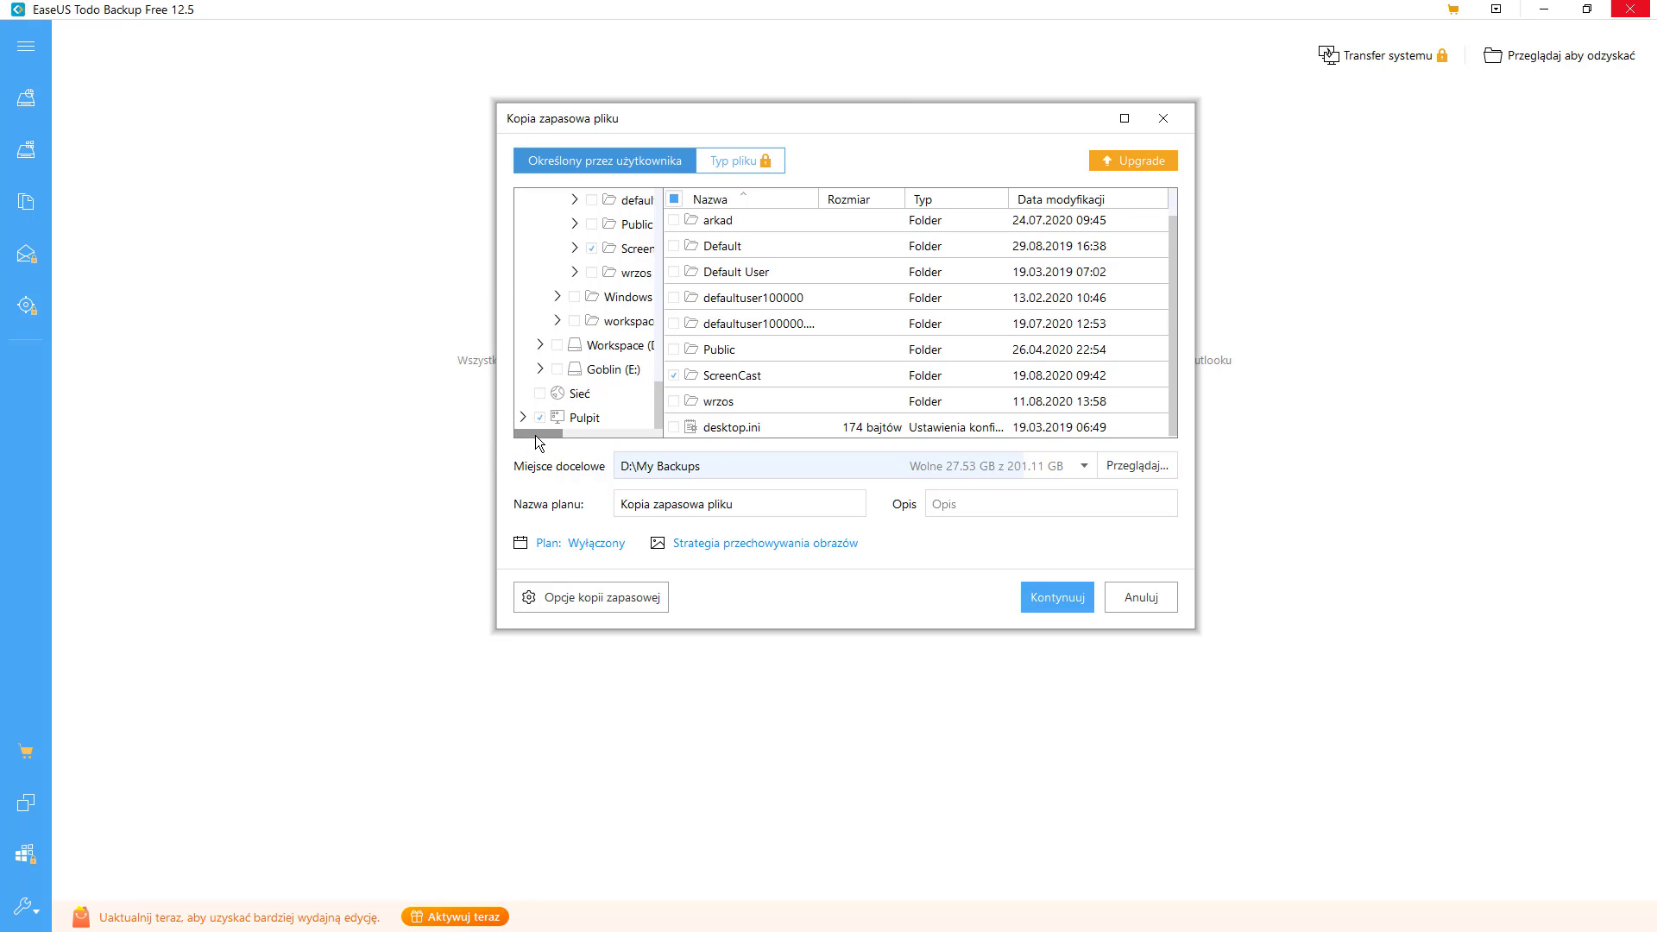
- Expand drive Workspace (D:) and tick its Web folder
{"action": "left_click_drag", "start_coordinate": [535, 434], "coordinate": [545, 435]}
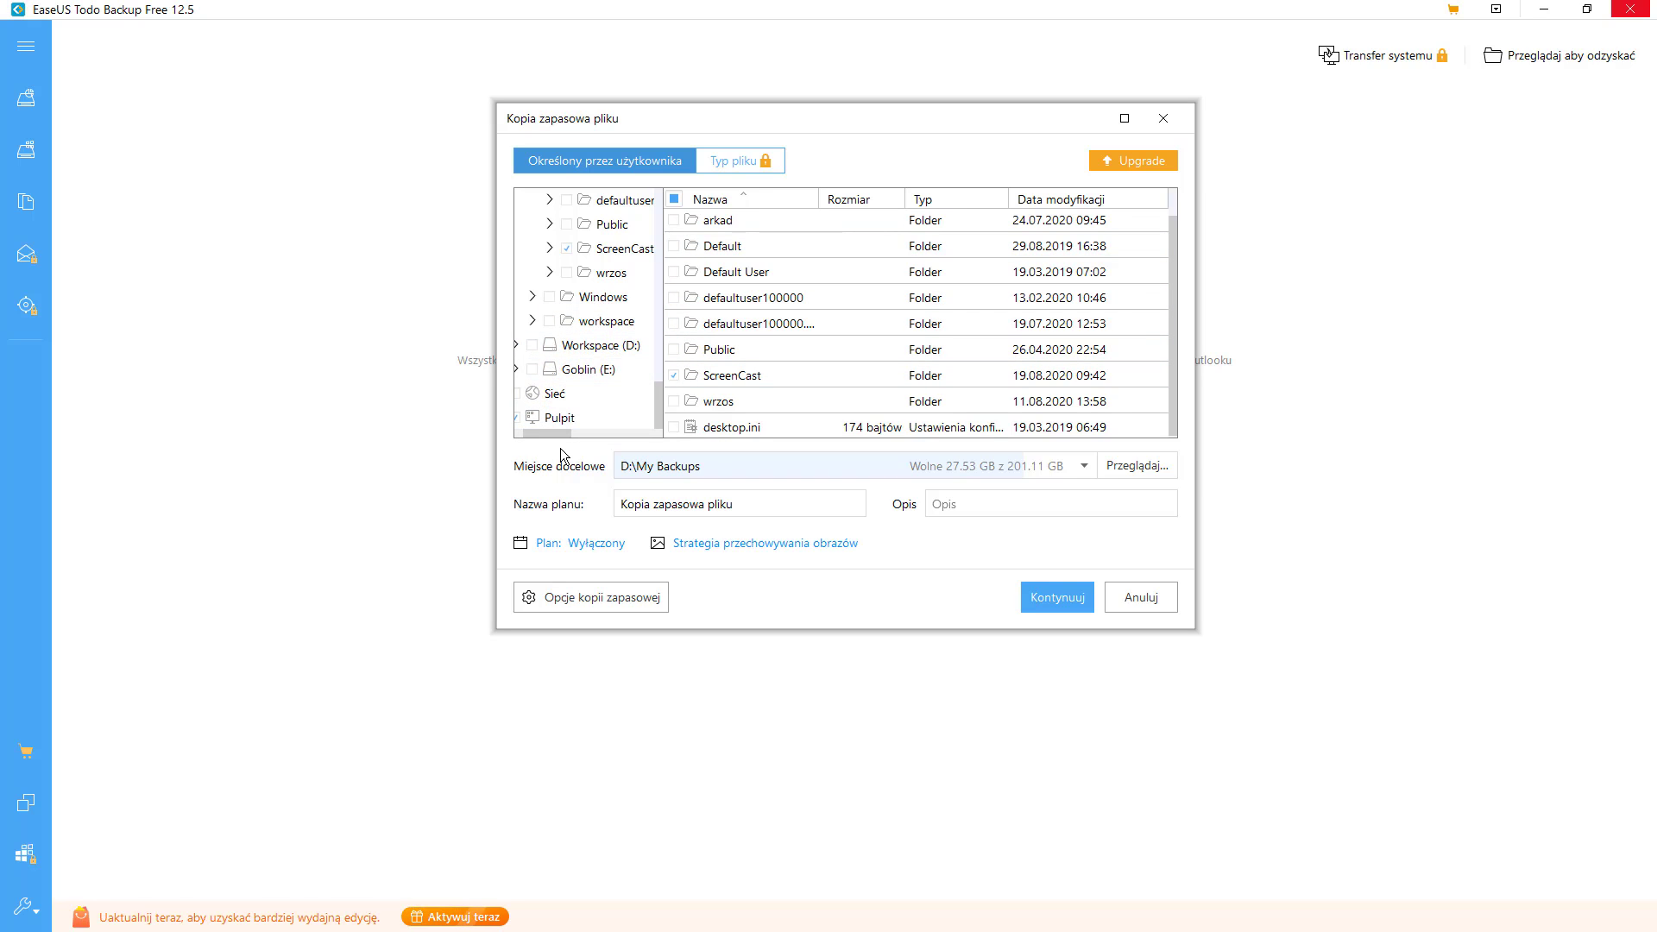
{"action": "left_click", "coordinate": [534, 349]}
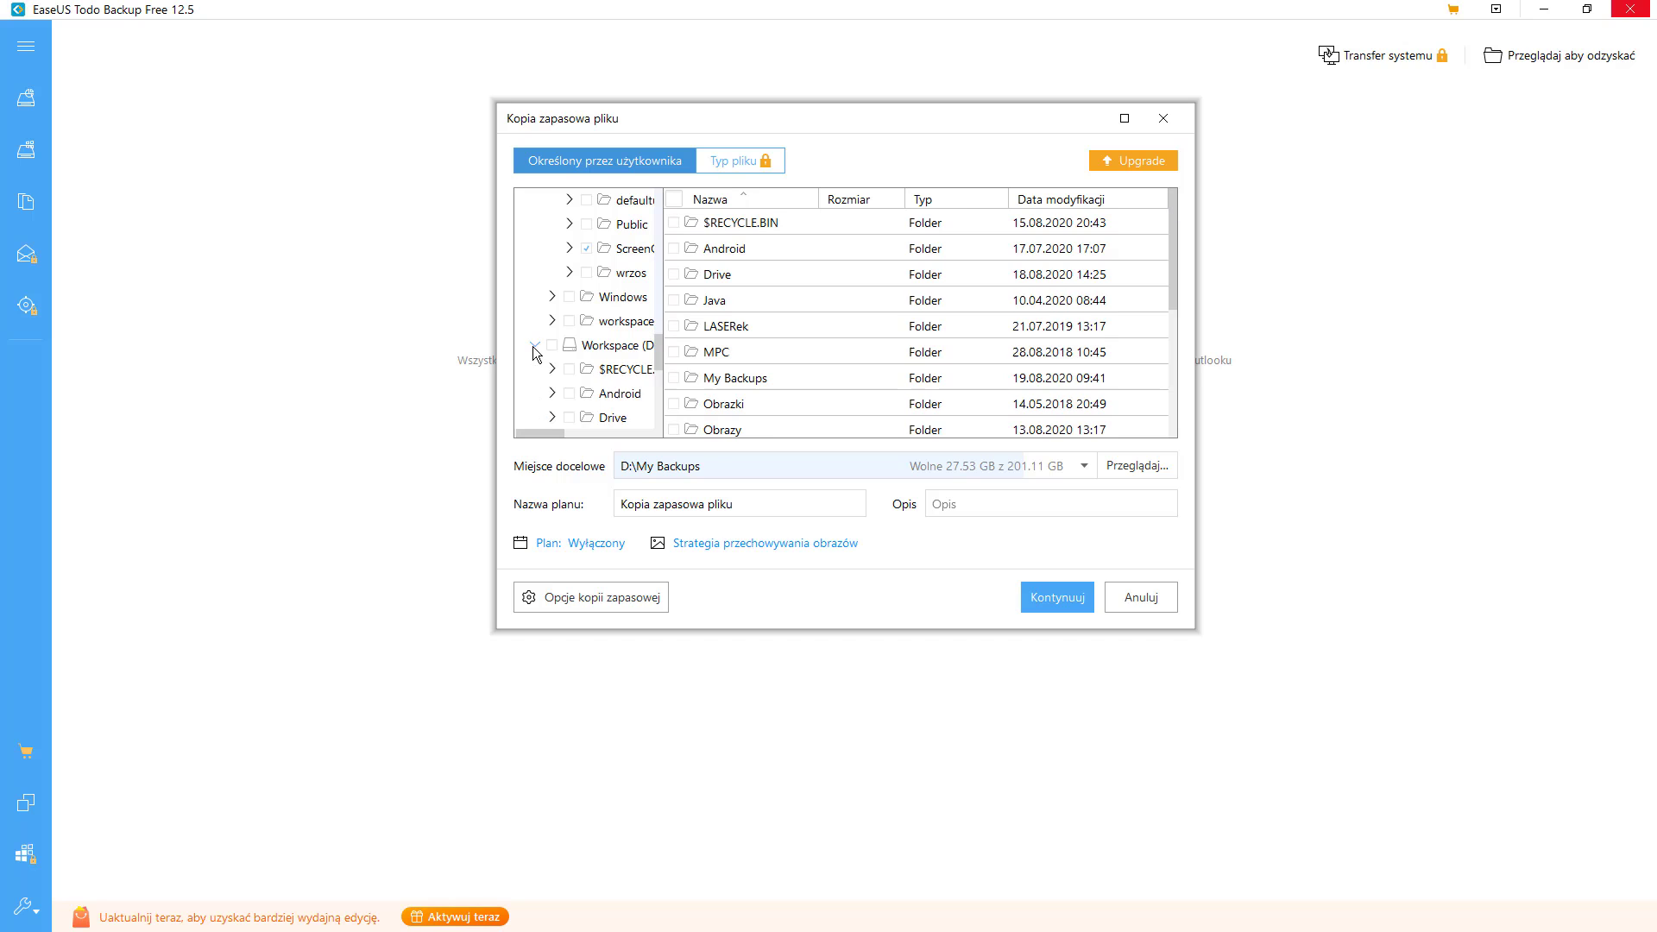
{"action": "left_click_drag", "start_coordinate": [663, 374], "coordinate": [660, 423]}
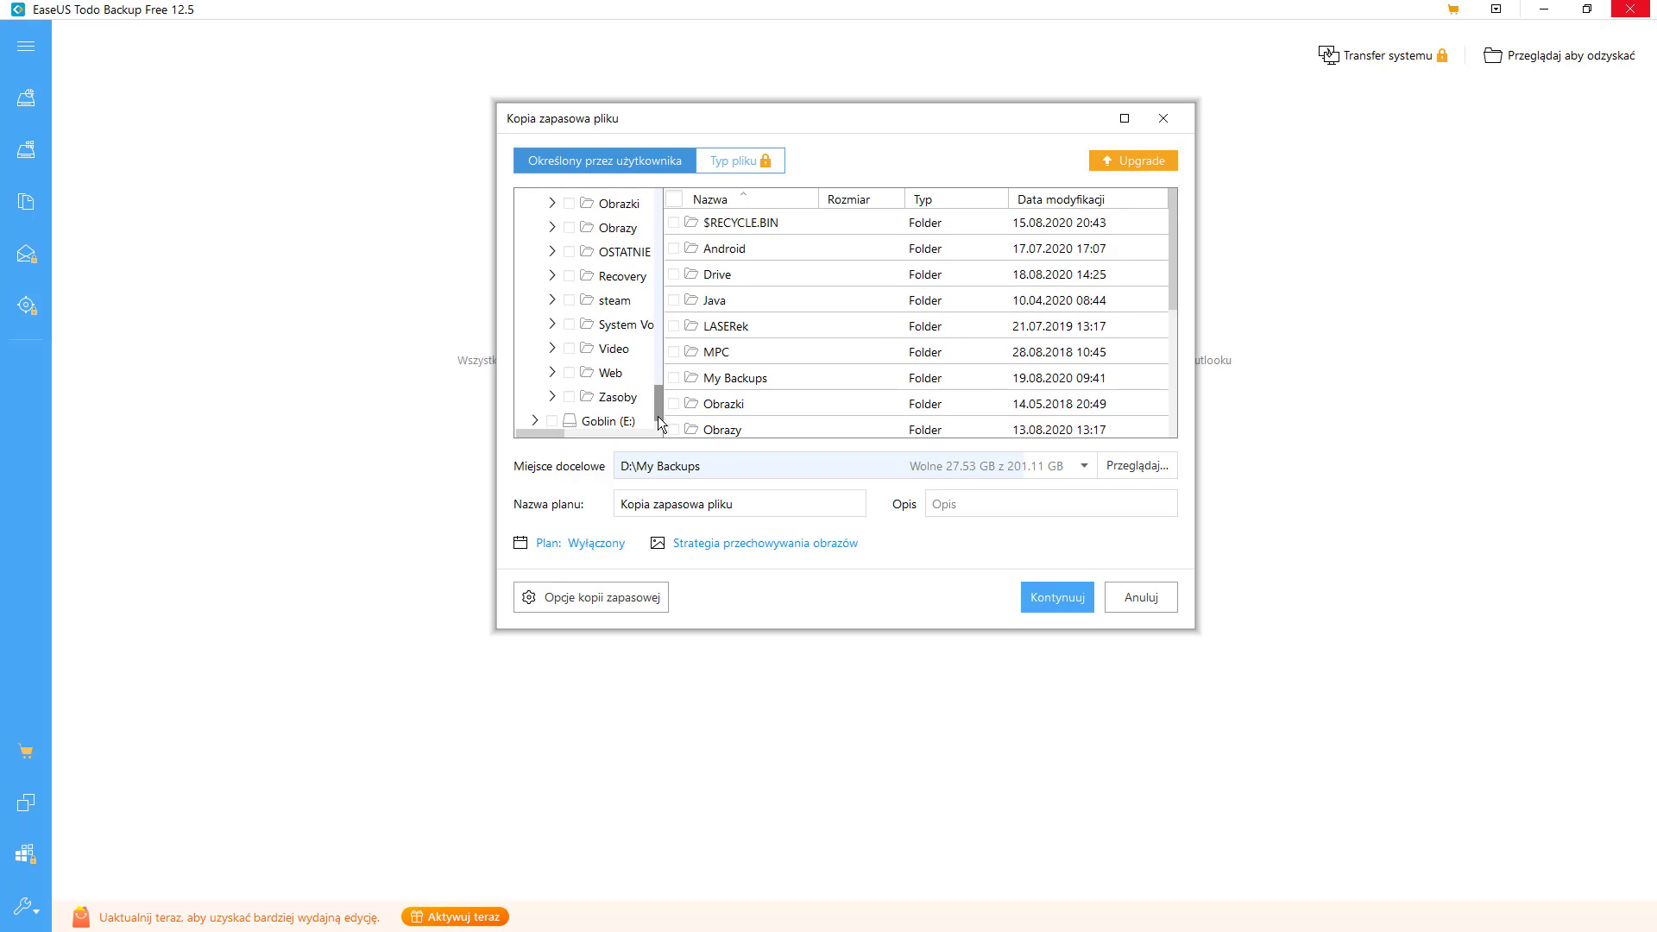
{"action": "left_click", "coordinate": [569, 374]}
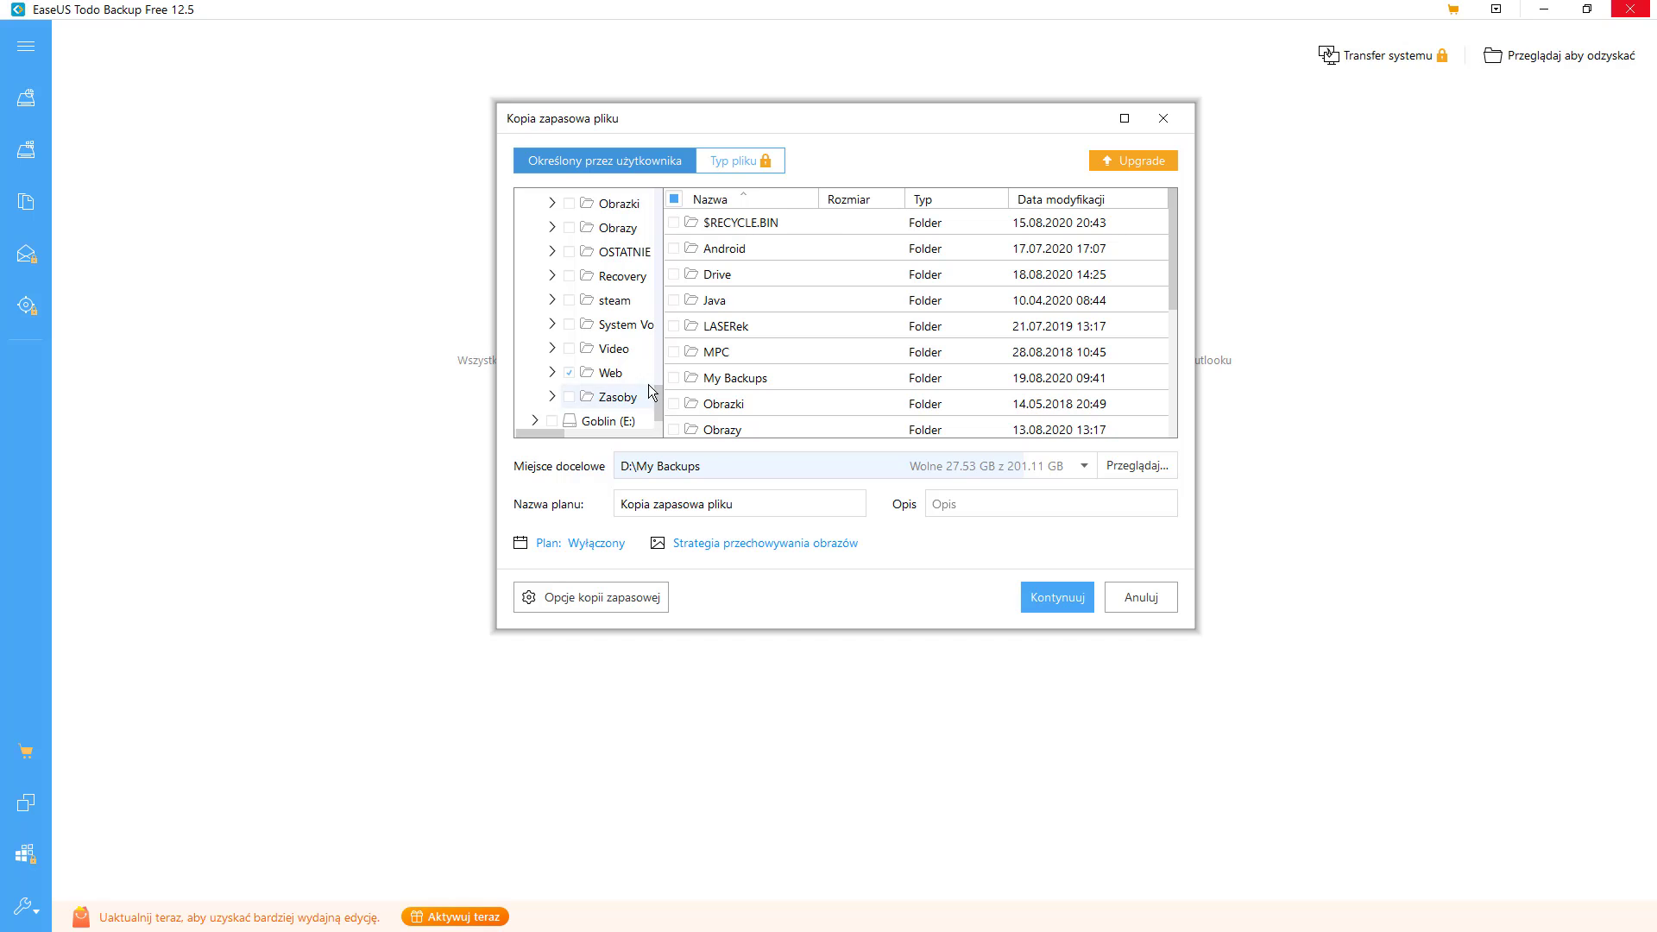
{"action": "left_click_drag", "start_coordinate": [656, 401], "coordinate": [680, 359]}
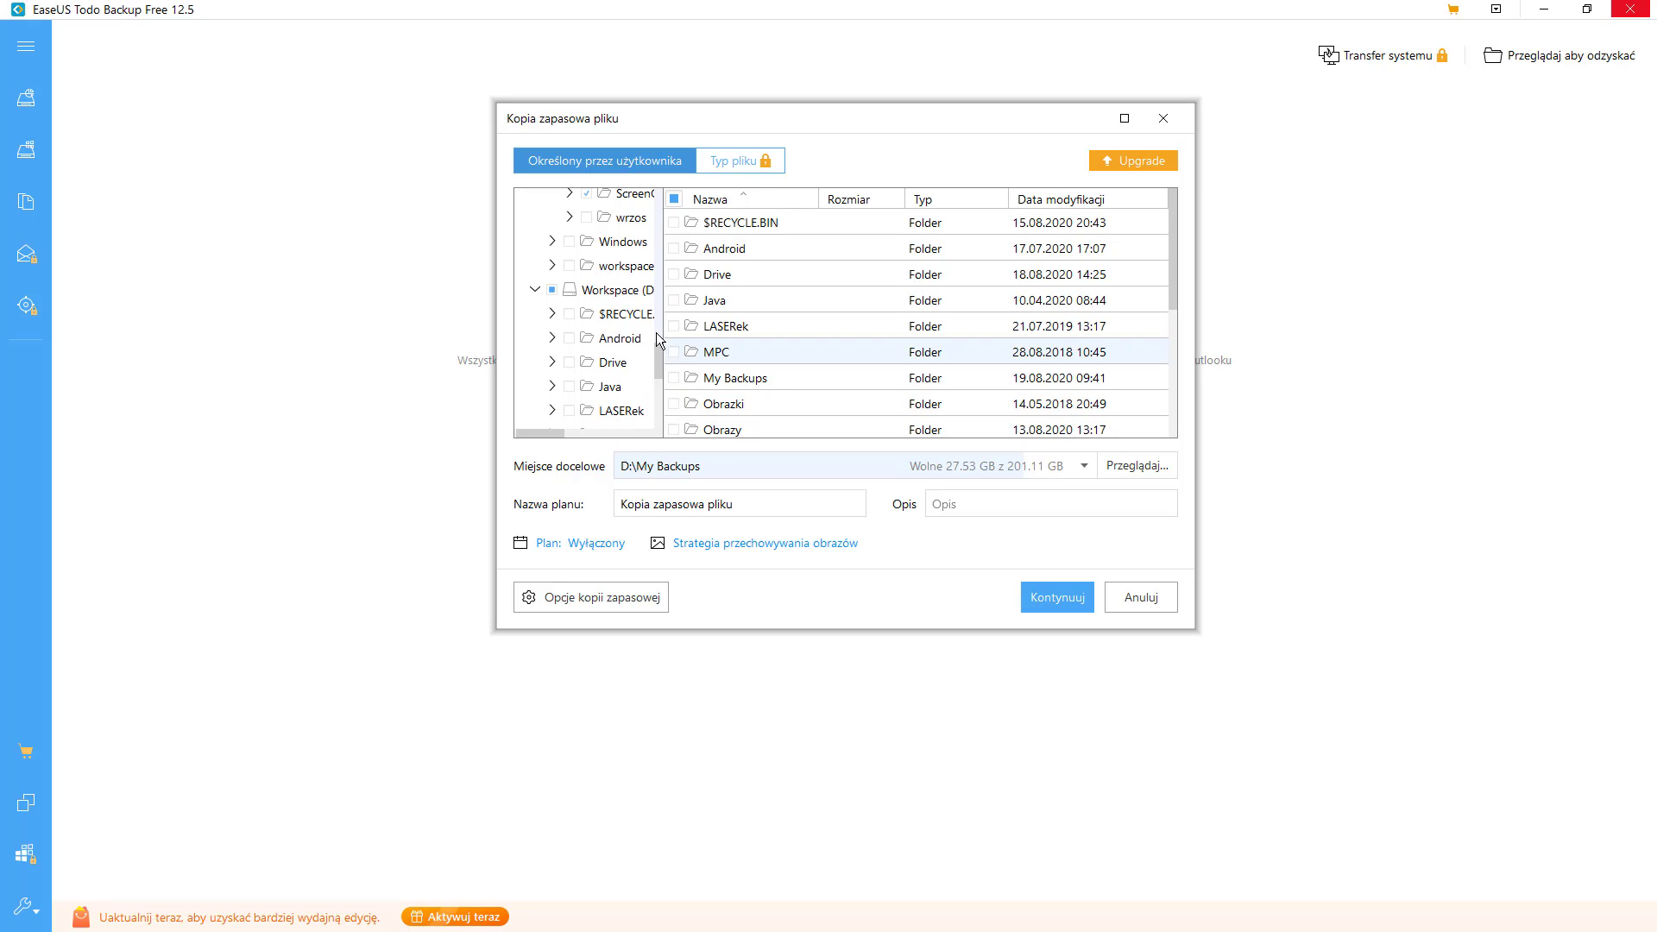
- Set the backup destination to drive Goblin (E:) via Przeglądaj
{"action": "left_click", "coordinate": [1084, 466]}
{"action": "left_click", "coordinate": [1111, 467]}
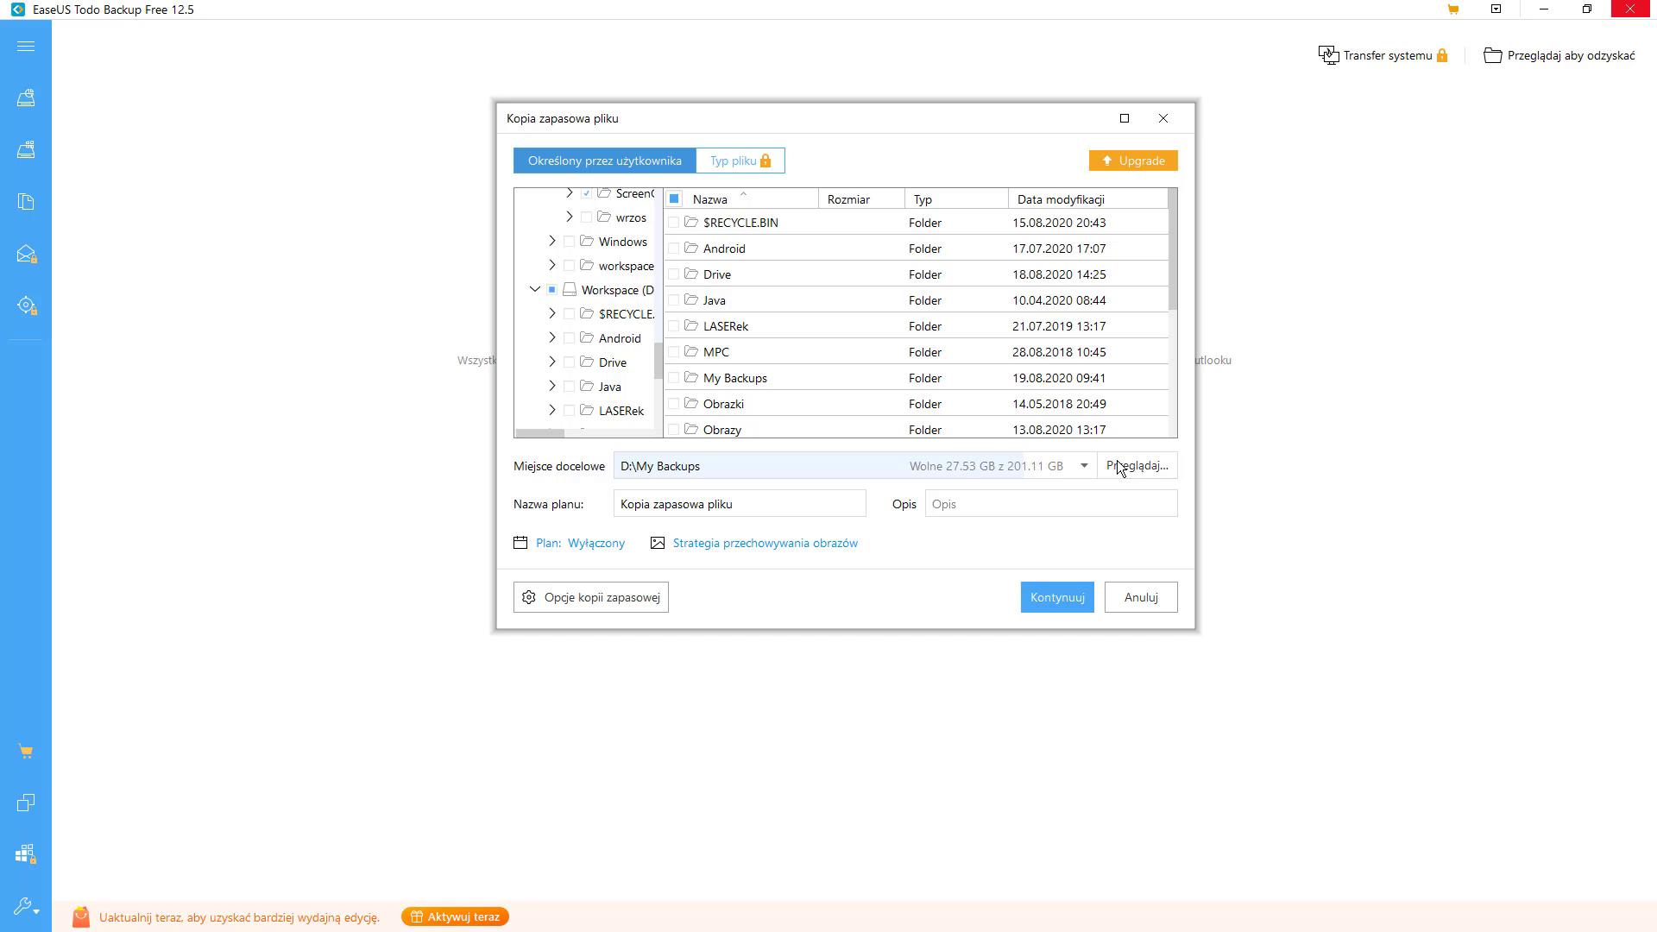
{"action": "left_click", "coordinate": [1127, 471]}
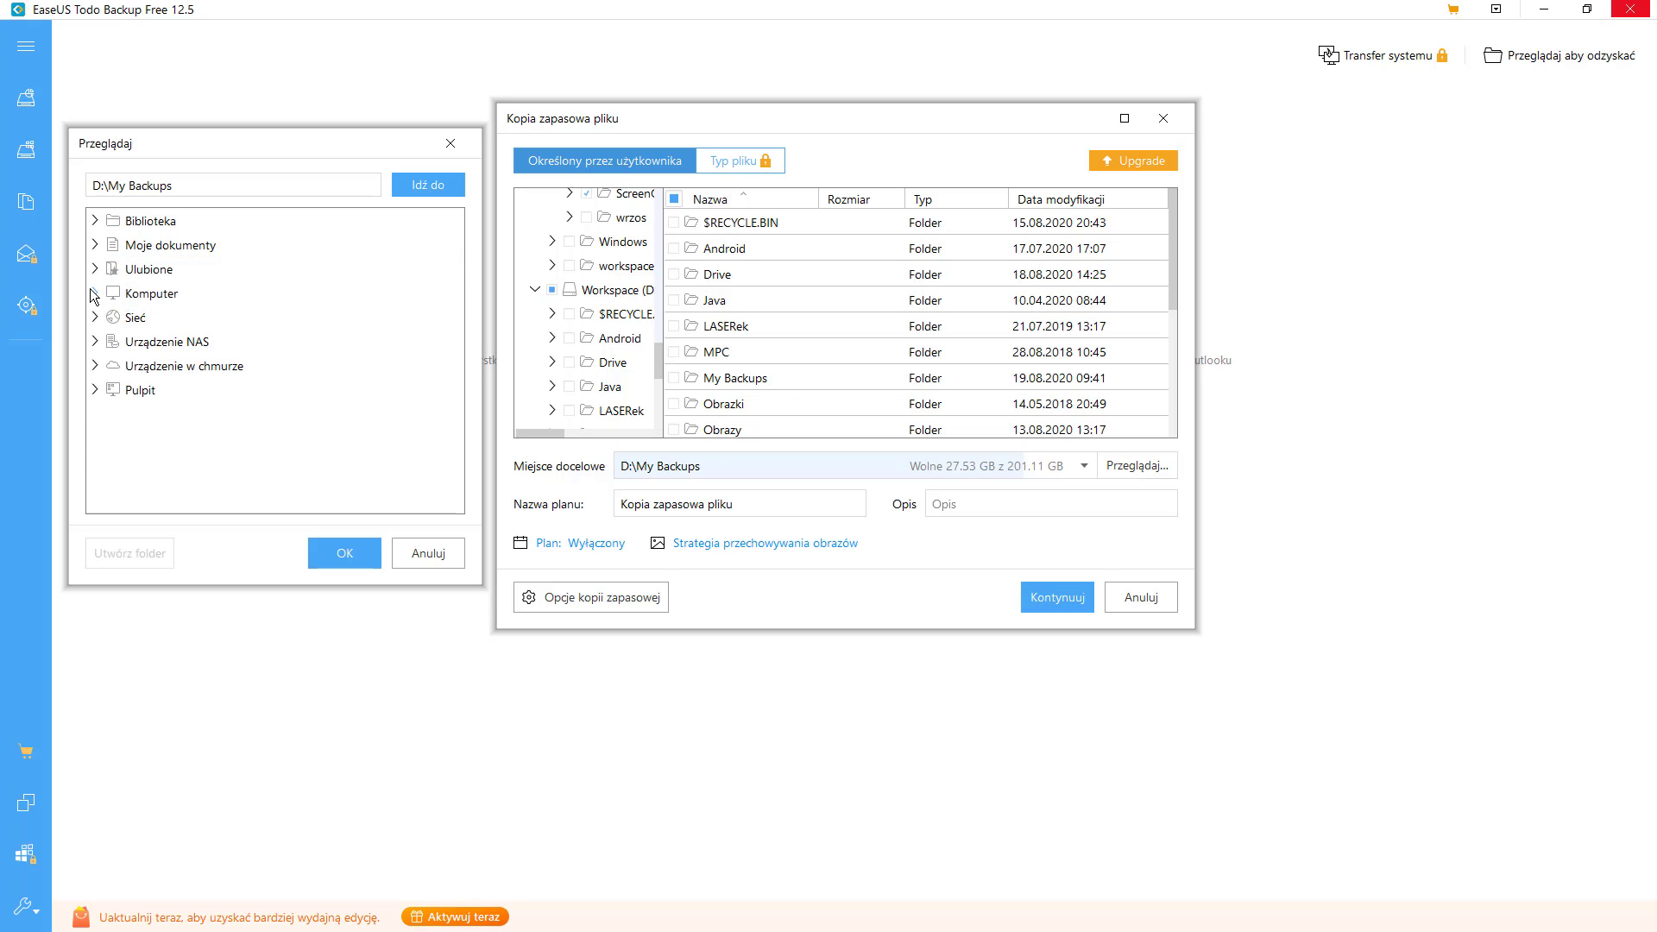
{"action": "left_click", "coordinate": [96, 294]}
{"action": "double_click", "coordinate": [156, 369]}
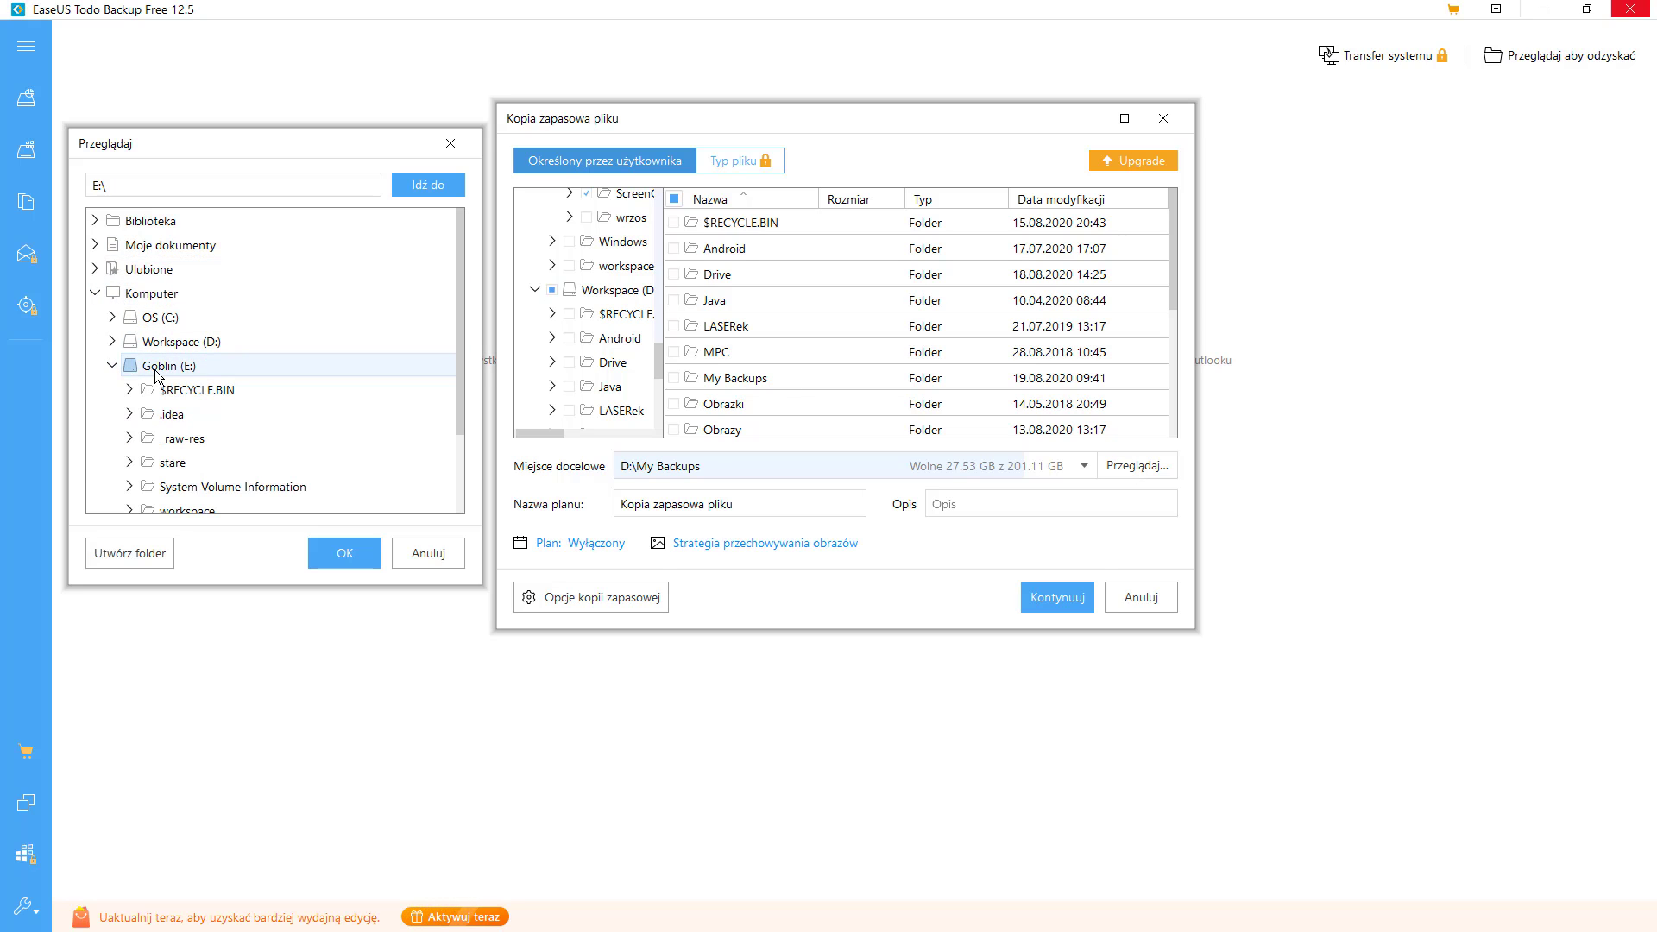
{"action": "left_click", "coordinate": [359, 562]}
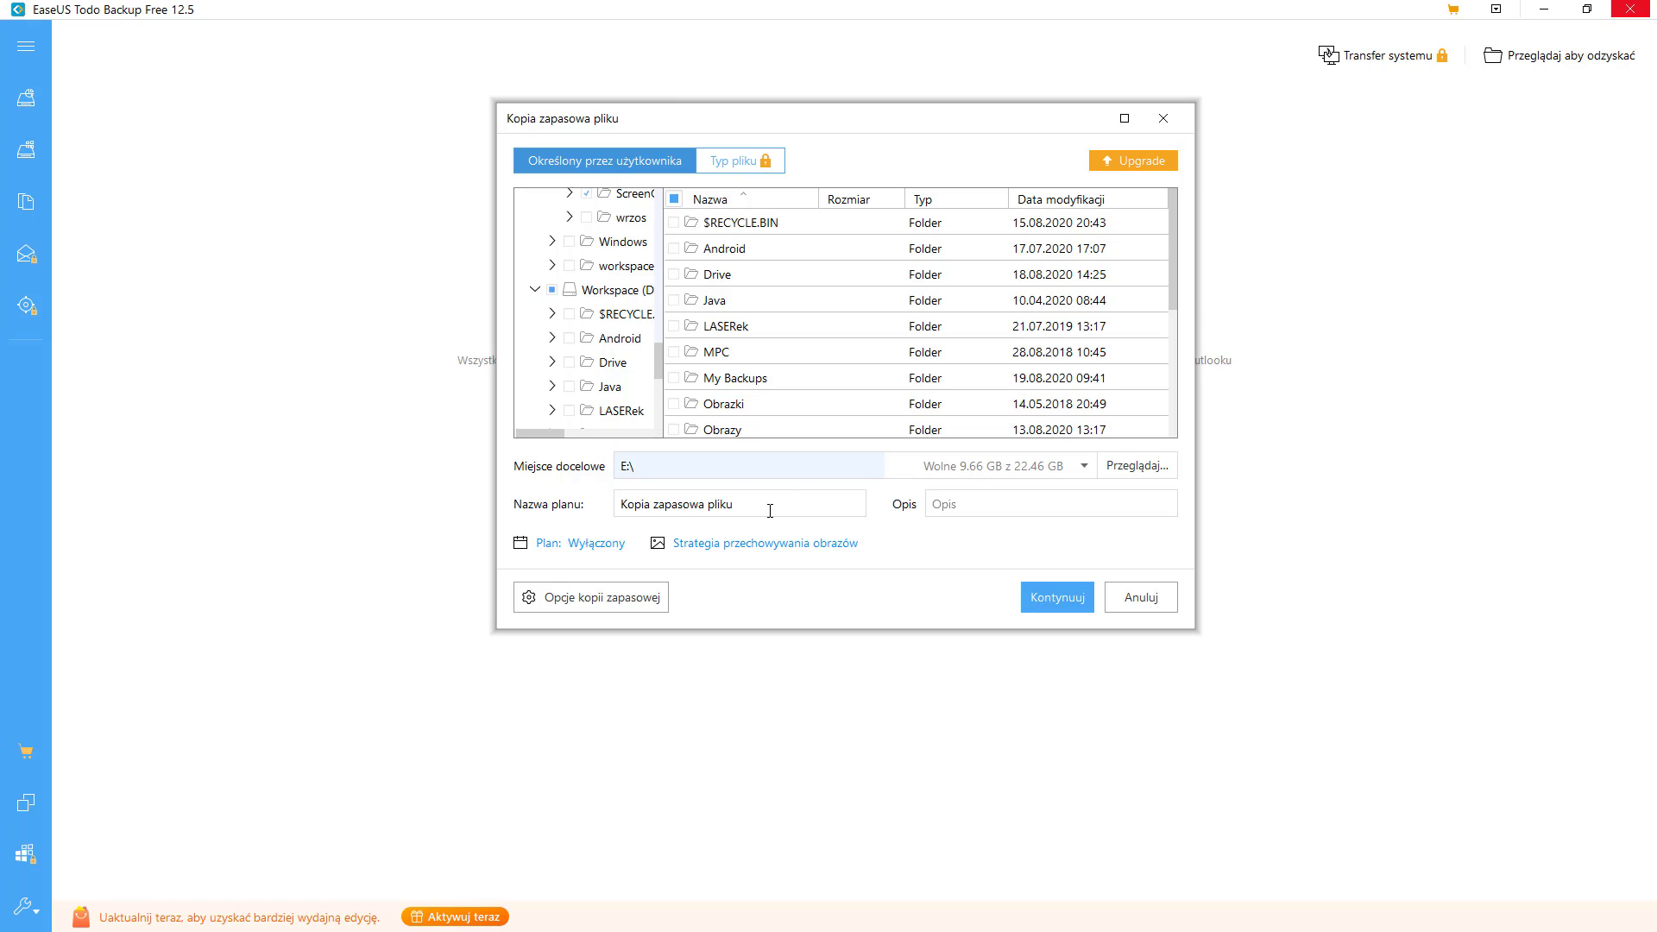
- Rename the plan to 'Dokumenty i workspace'
{"action": "left_click_drag", "start_coordinate": [770, 511], "coordinate": [384, 512]}
{"action": "type", "text": "Dokumenty i workspace"}
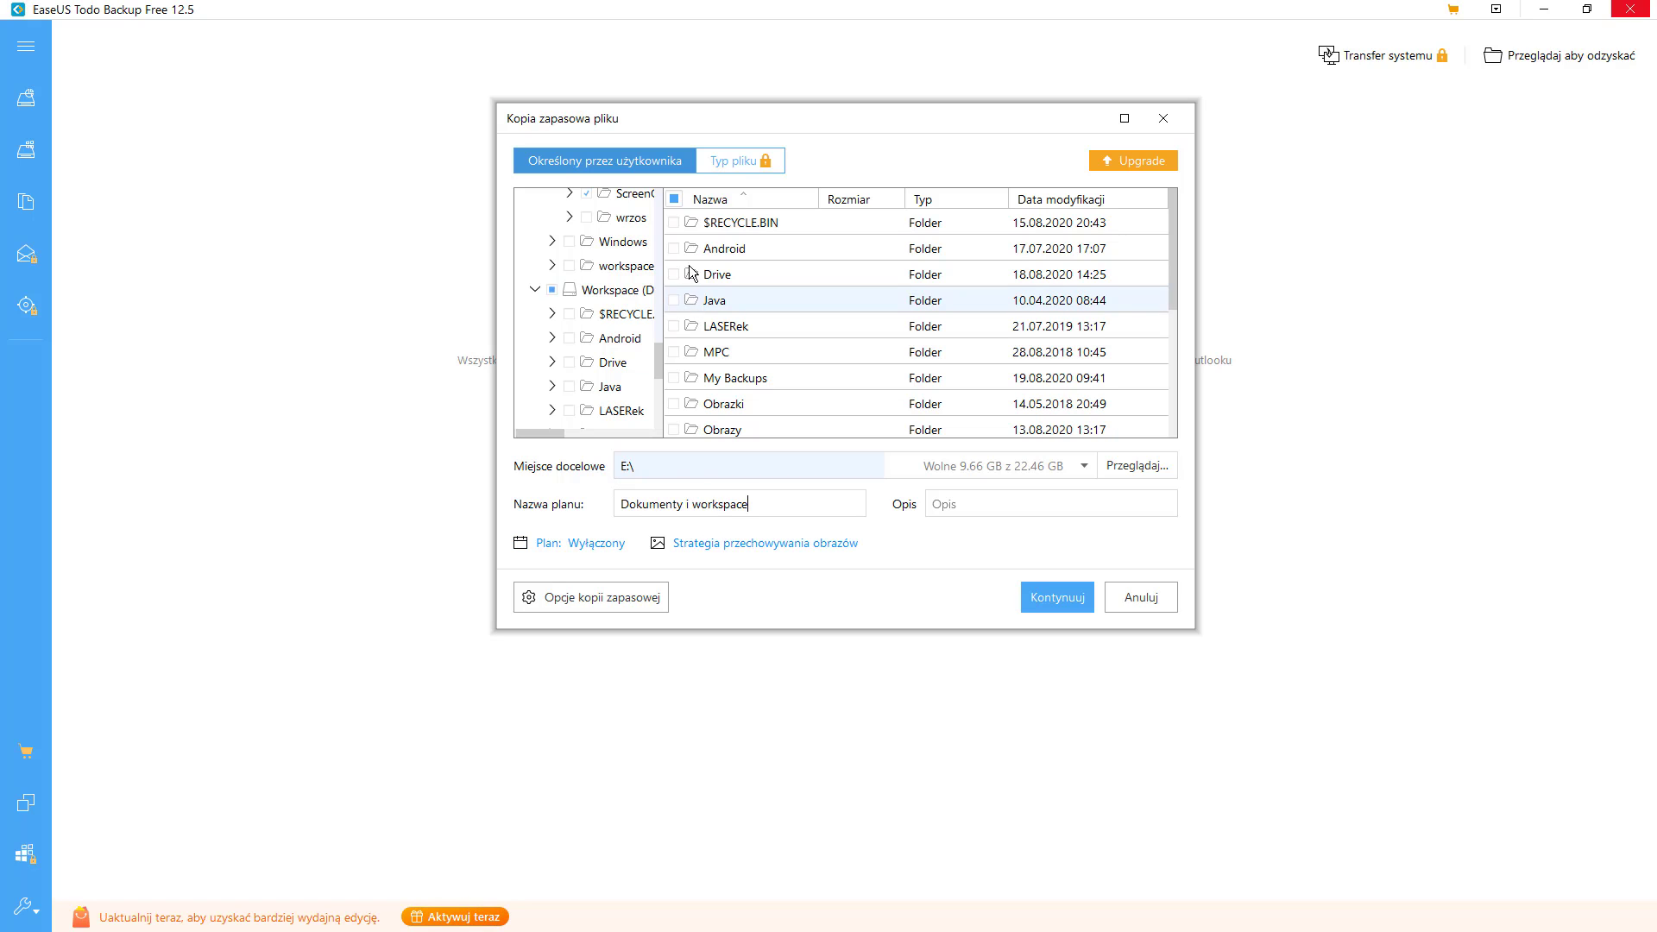
{"action": "left_click_drag", "start_coordinate": [657, 363], "coordinate": [677, 427]}
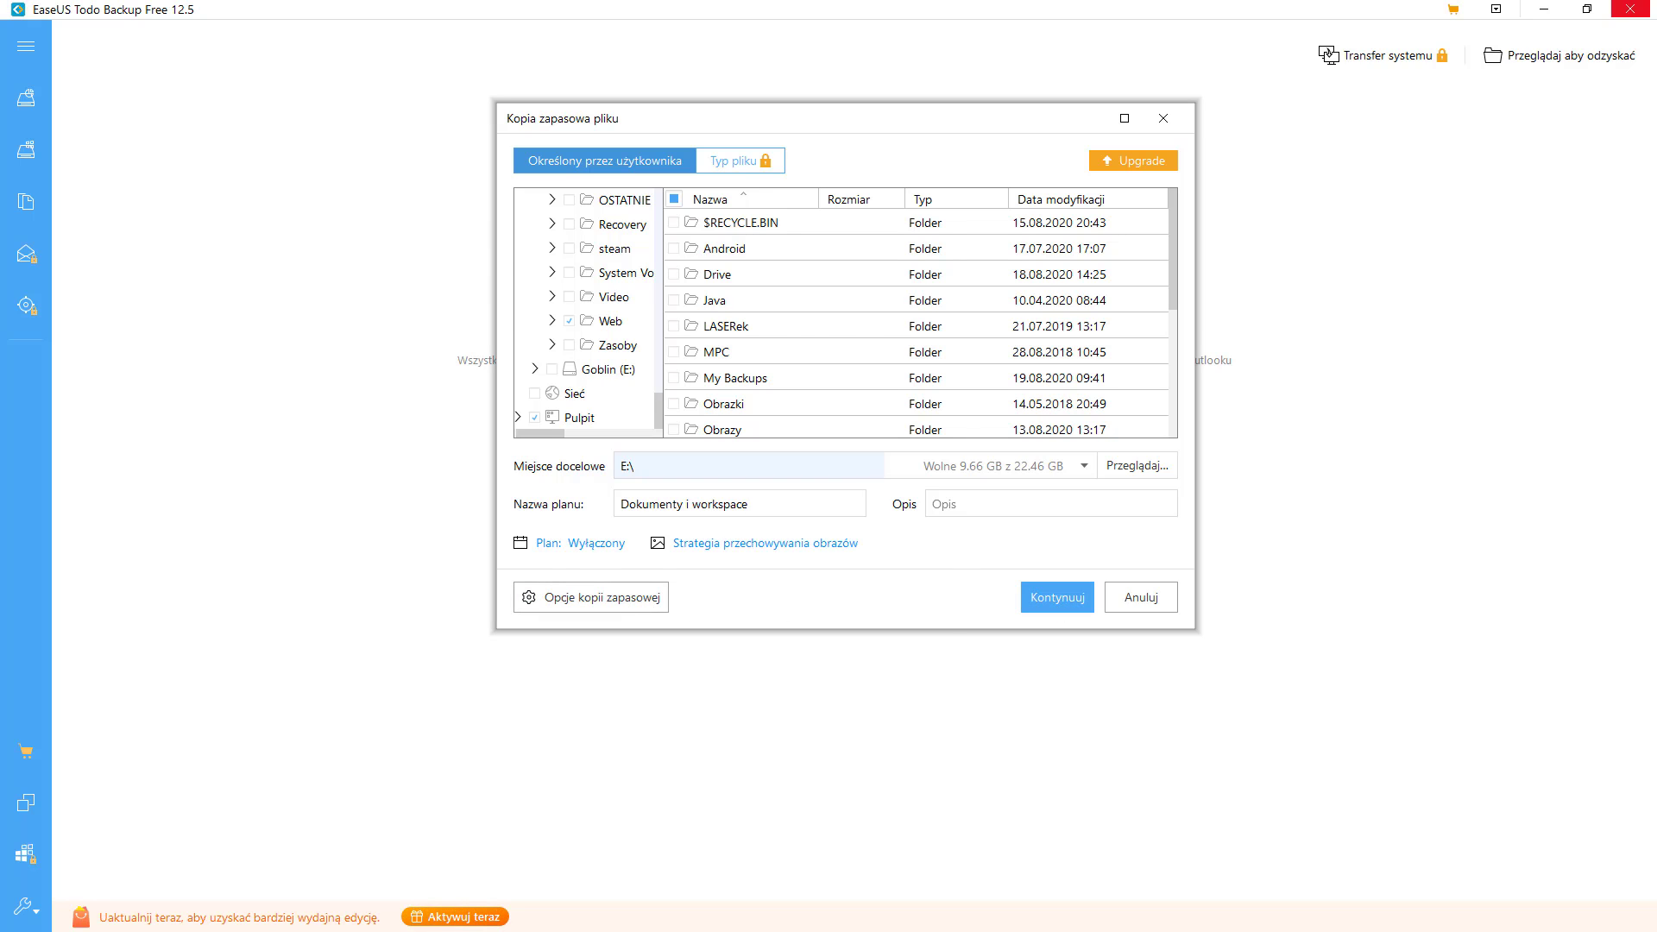
- In the backup options, keep compression at Normalny
{"action": "left_click", "coordinate": [602, 597]}
{"action": "left_click", "coordinate": [618, 287]}
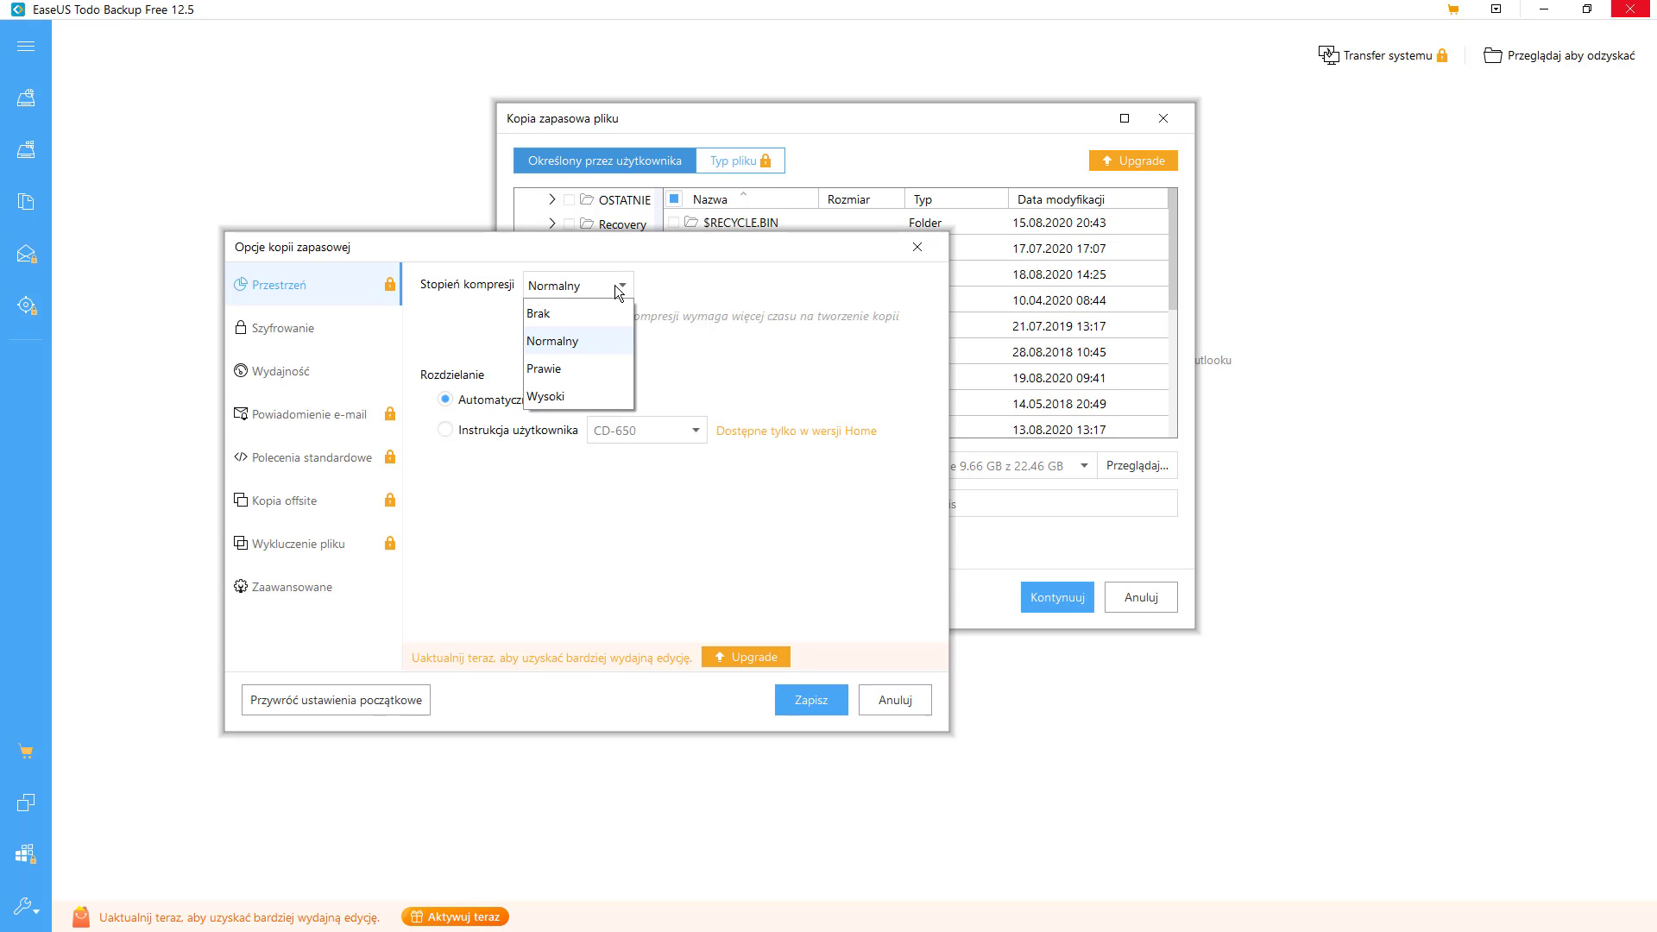
{"action": "left_click", "coordinate": [614, 285]}
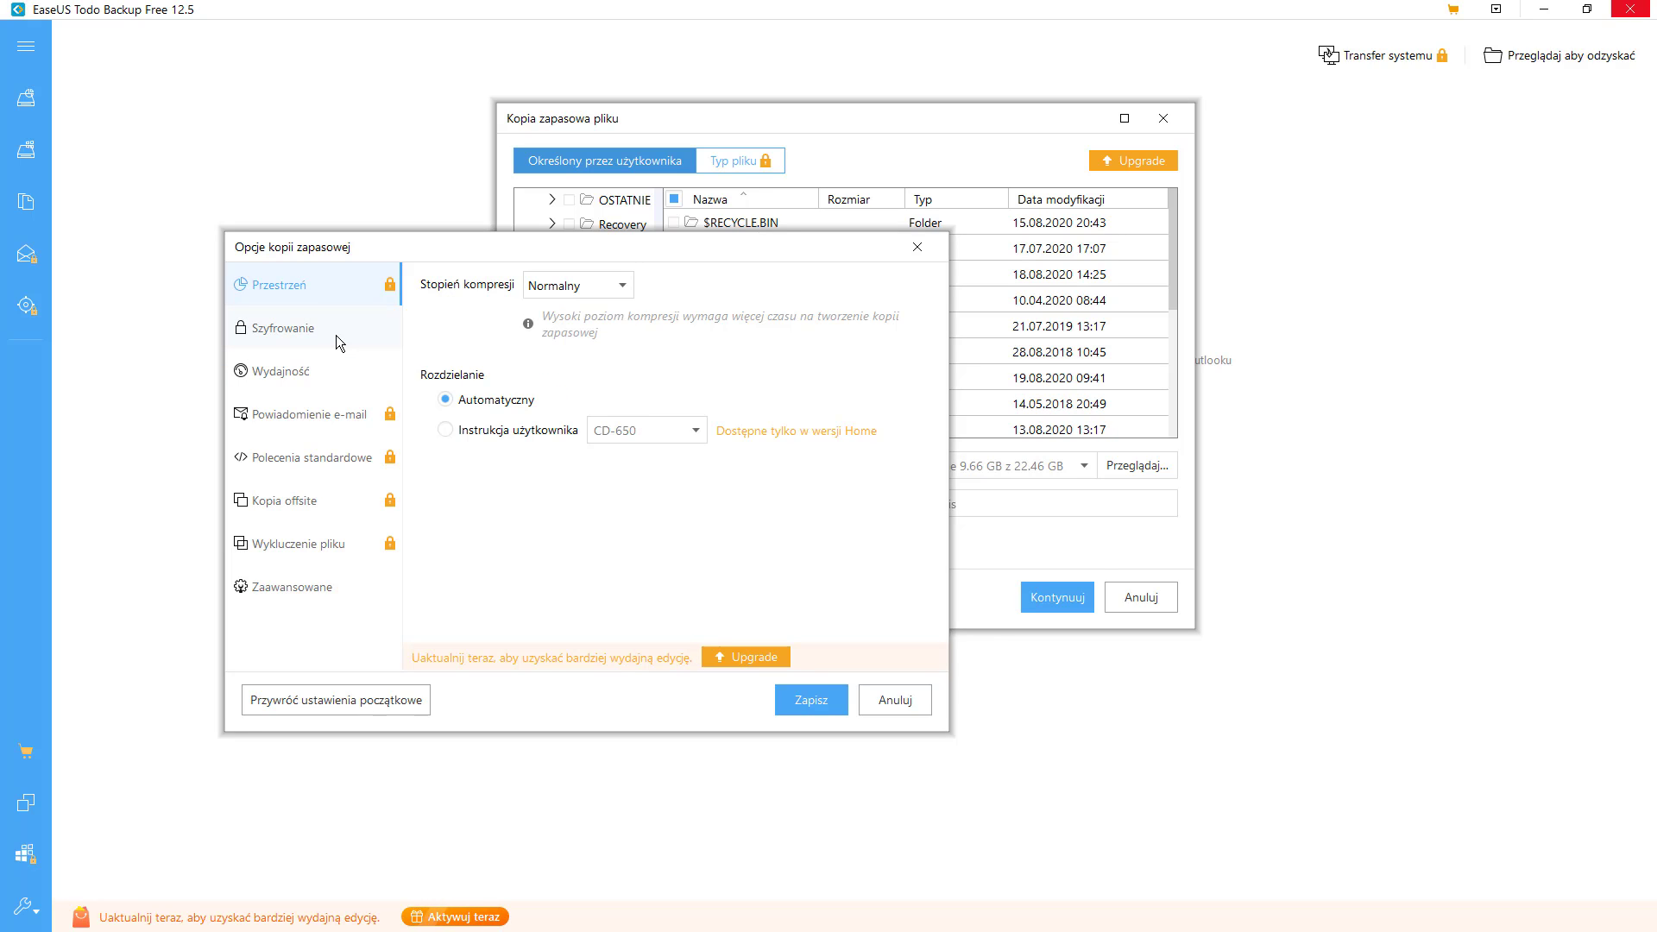
- Enable backup encryption with a password, check Wydajność settings, and save the options
{"action": "left_click", "coordinate": [357, 326]}
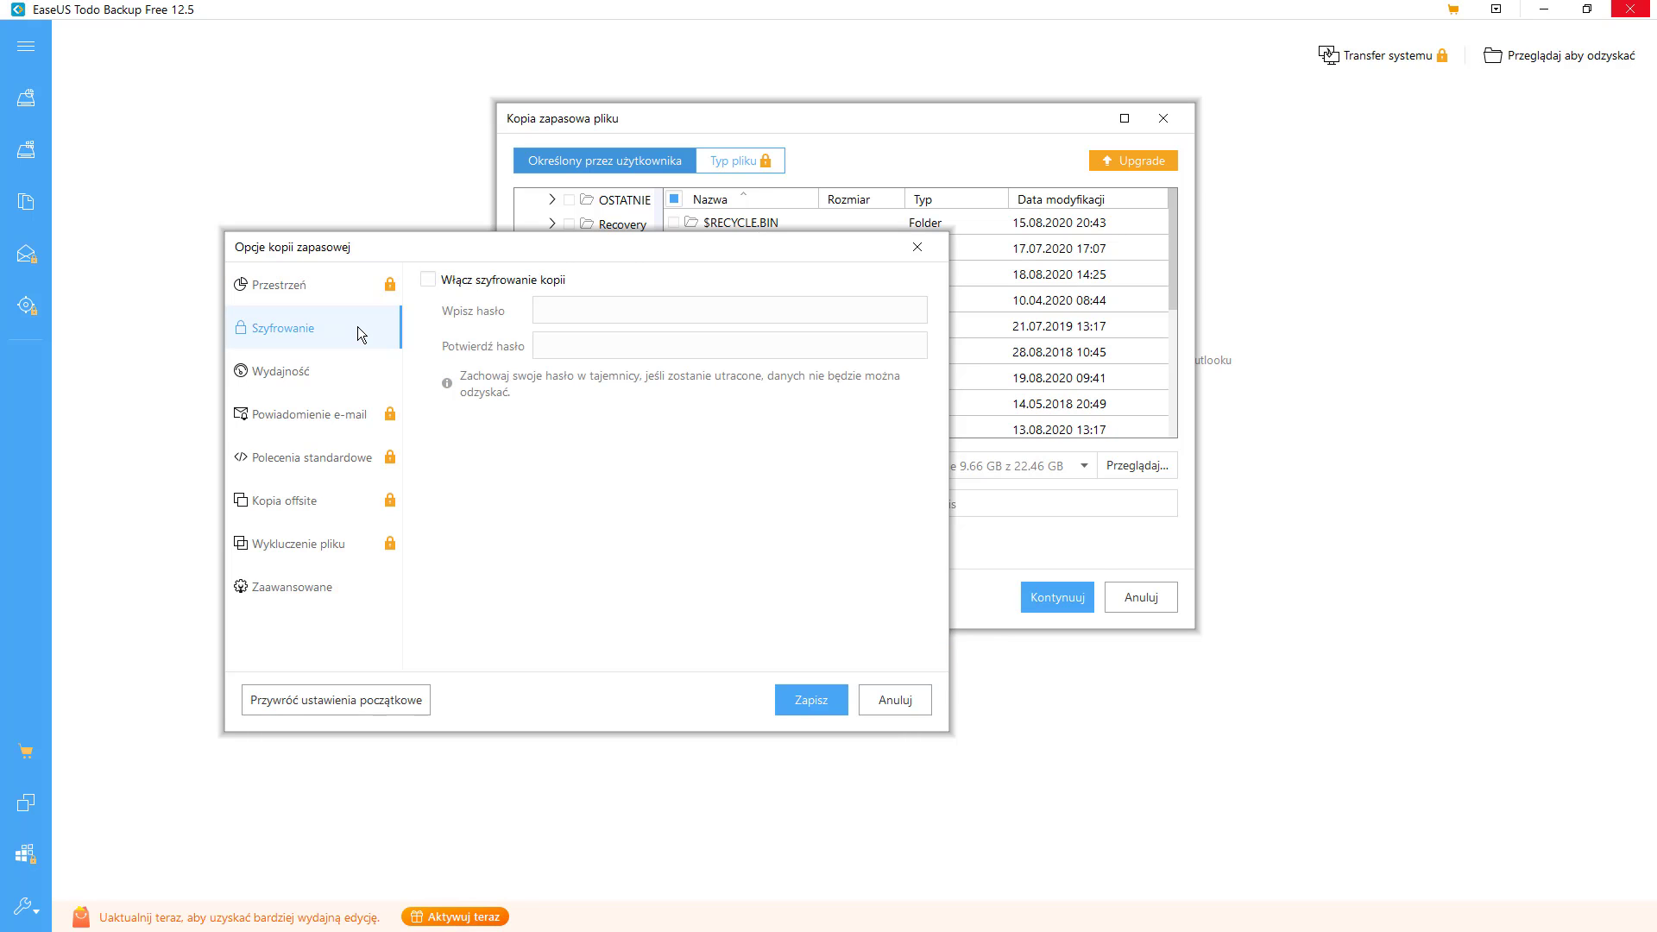
{"action": "left_click", "coordinate": [491, 281]}
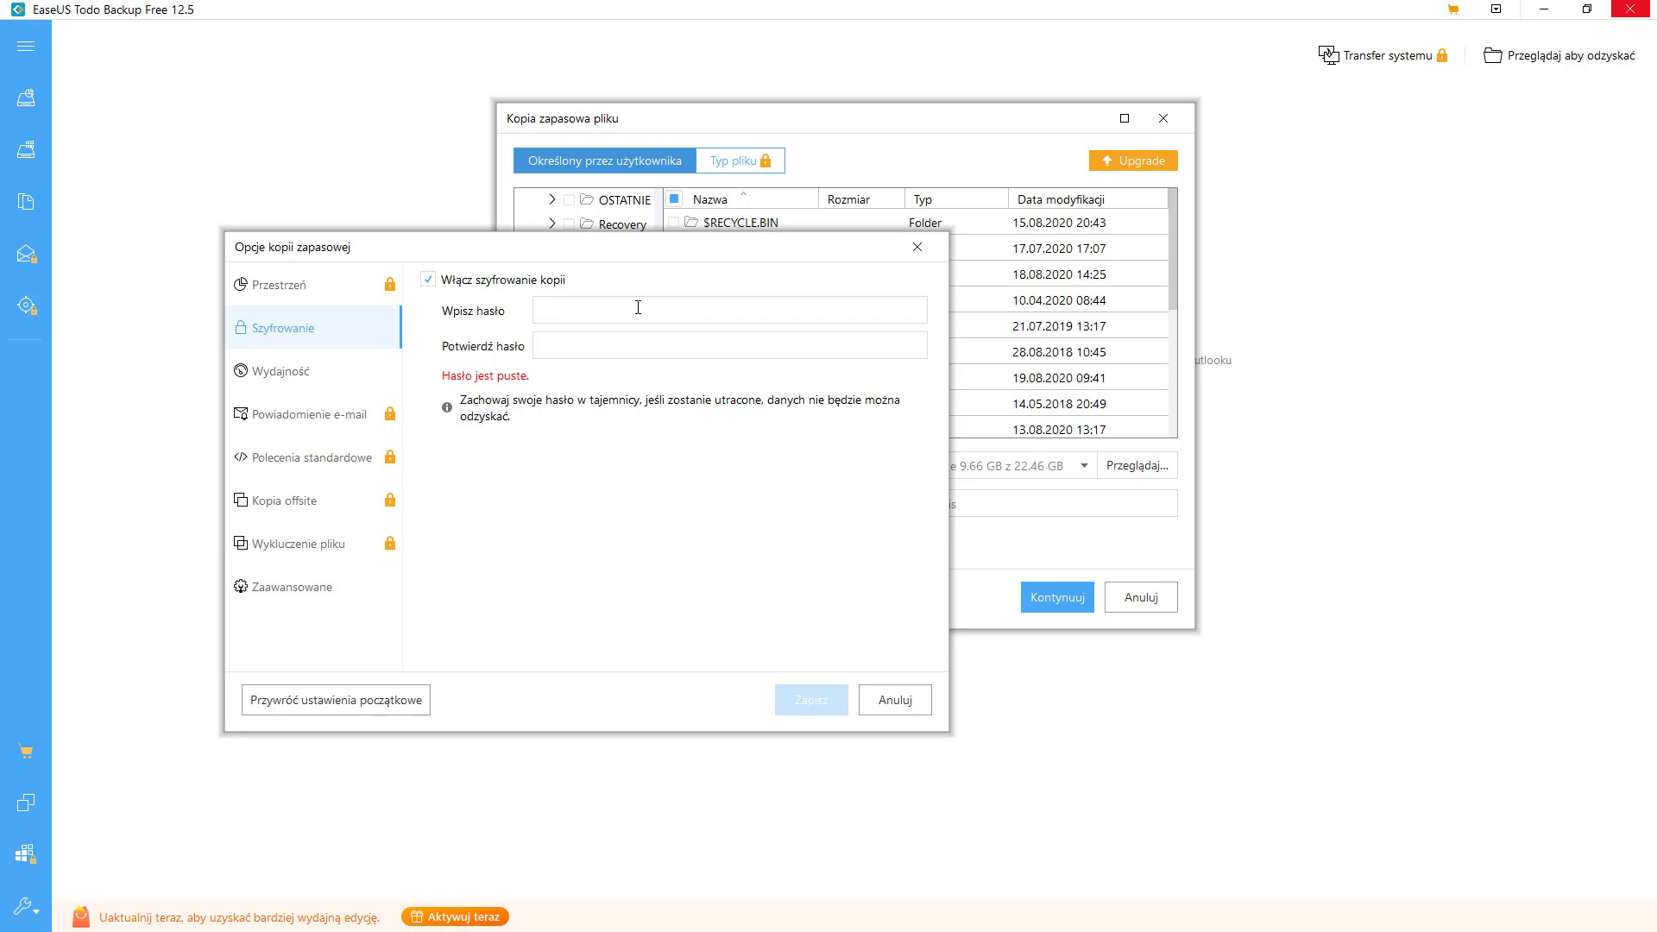
{"action": "type", "text": "12341234"}
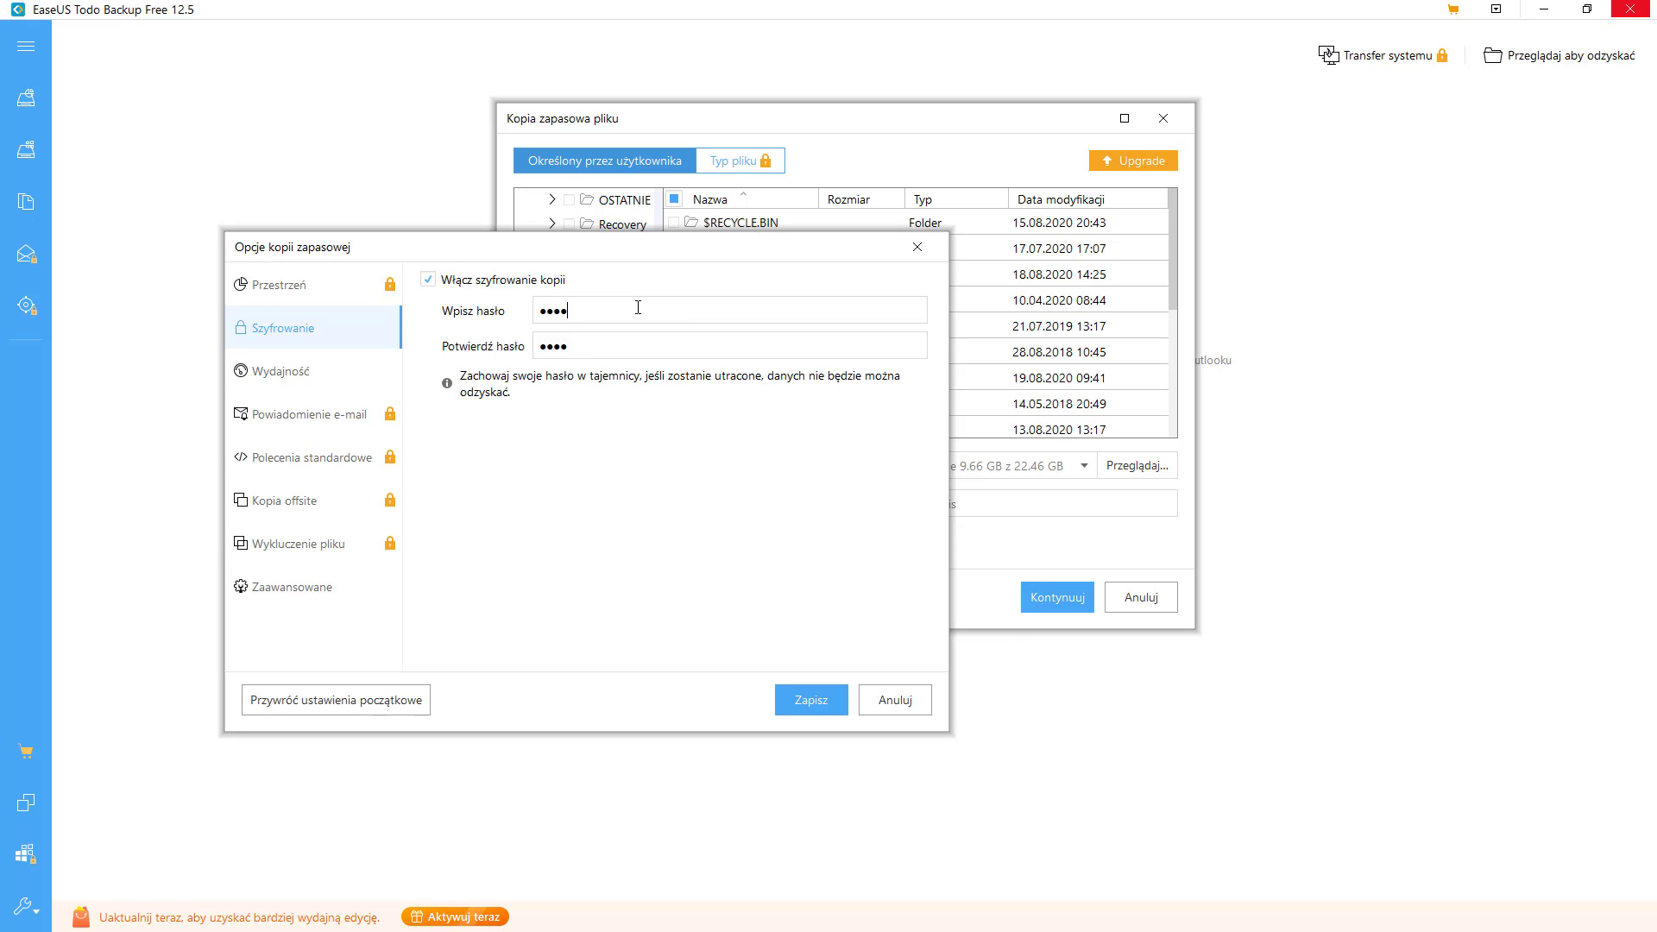
{"action": "left_click", "coordinate": [638, 308]}
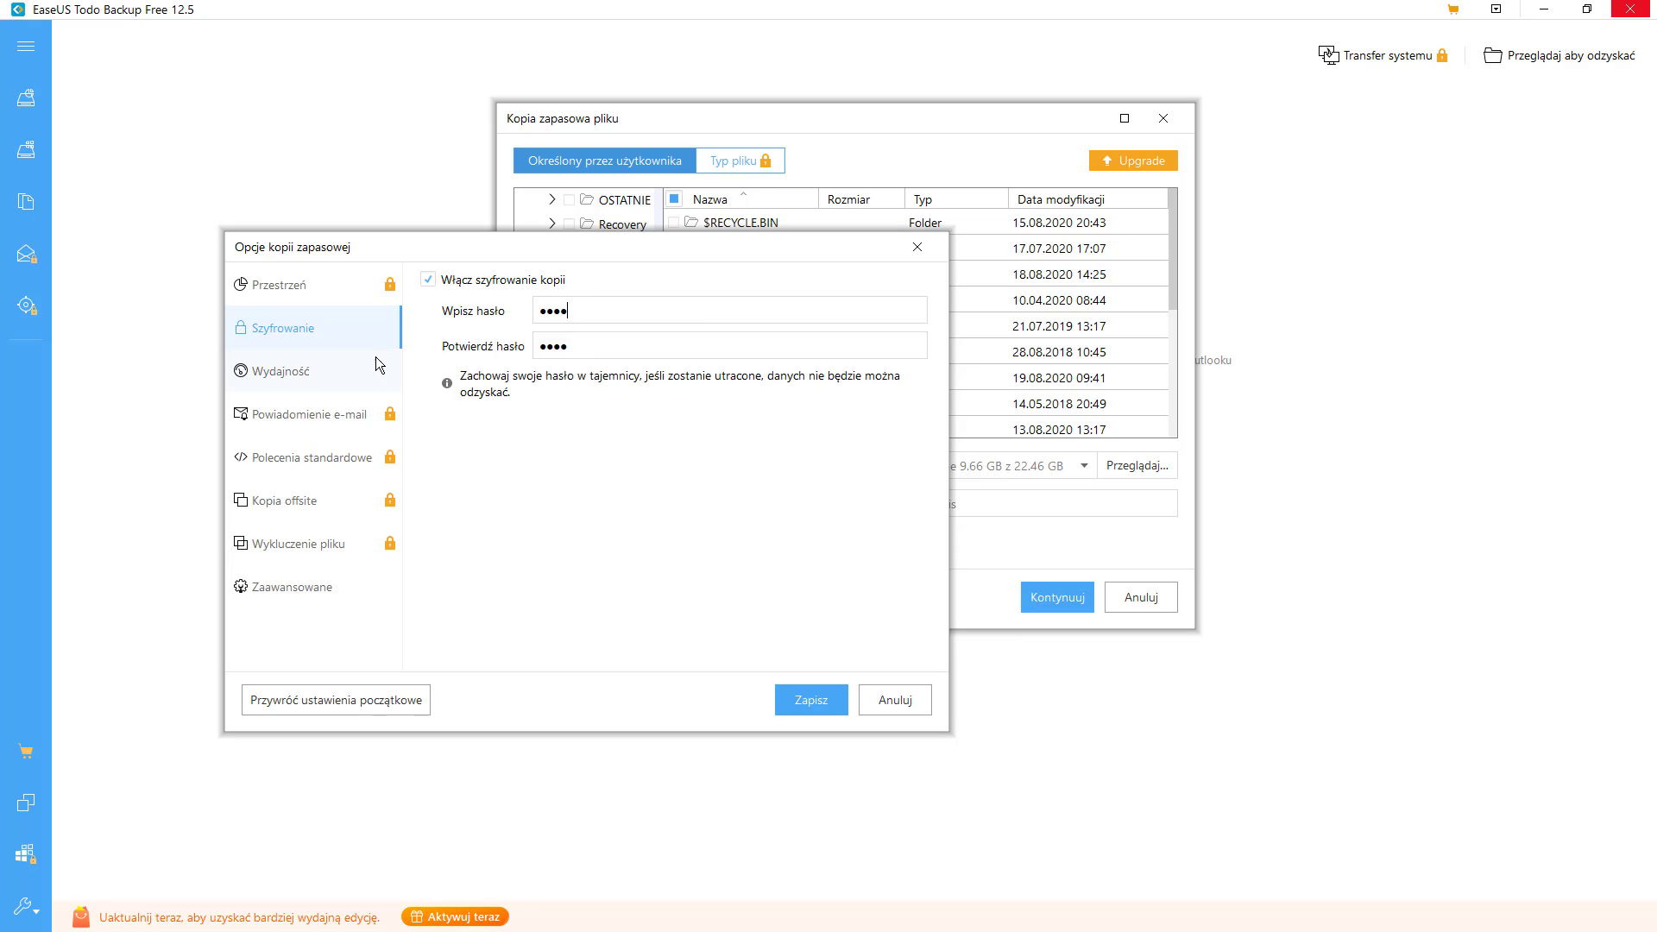
{"action": "left_click", "coordinate": [304, 384]}
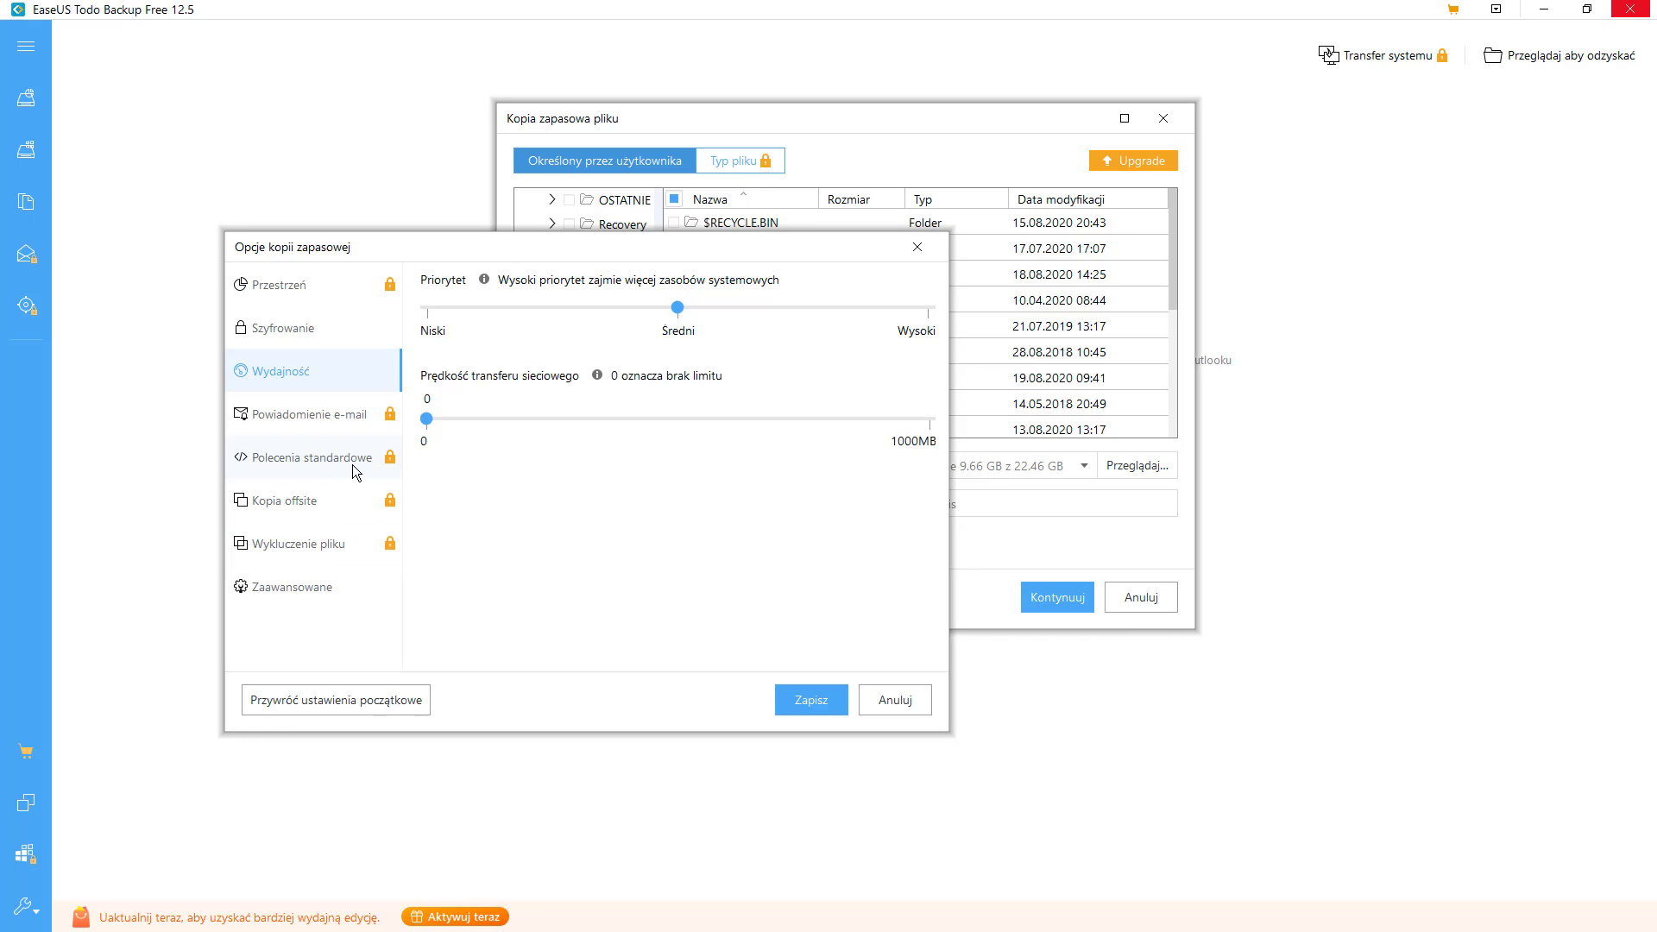
{"action": "left_click", "coordinate": [807, 702]}
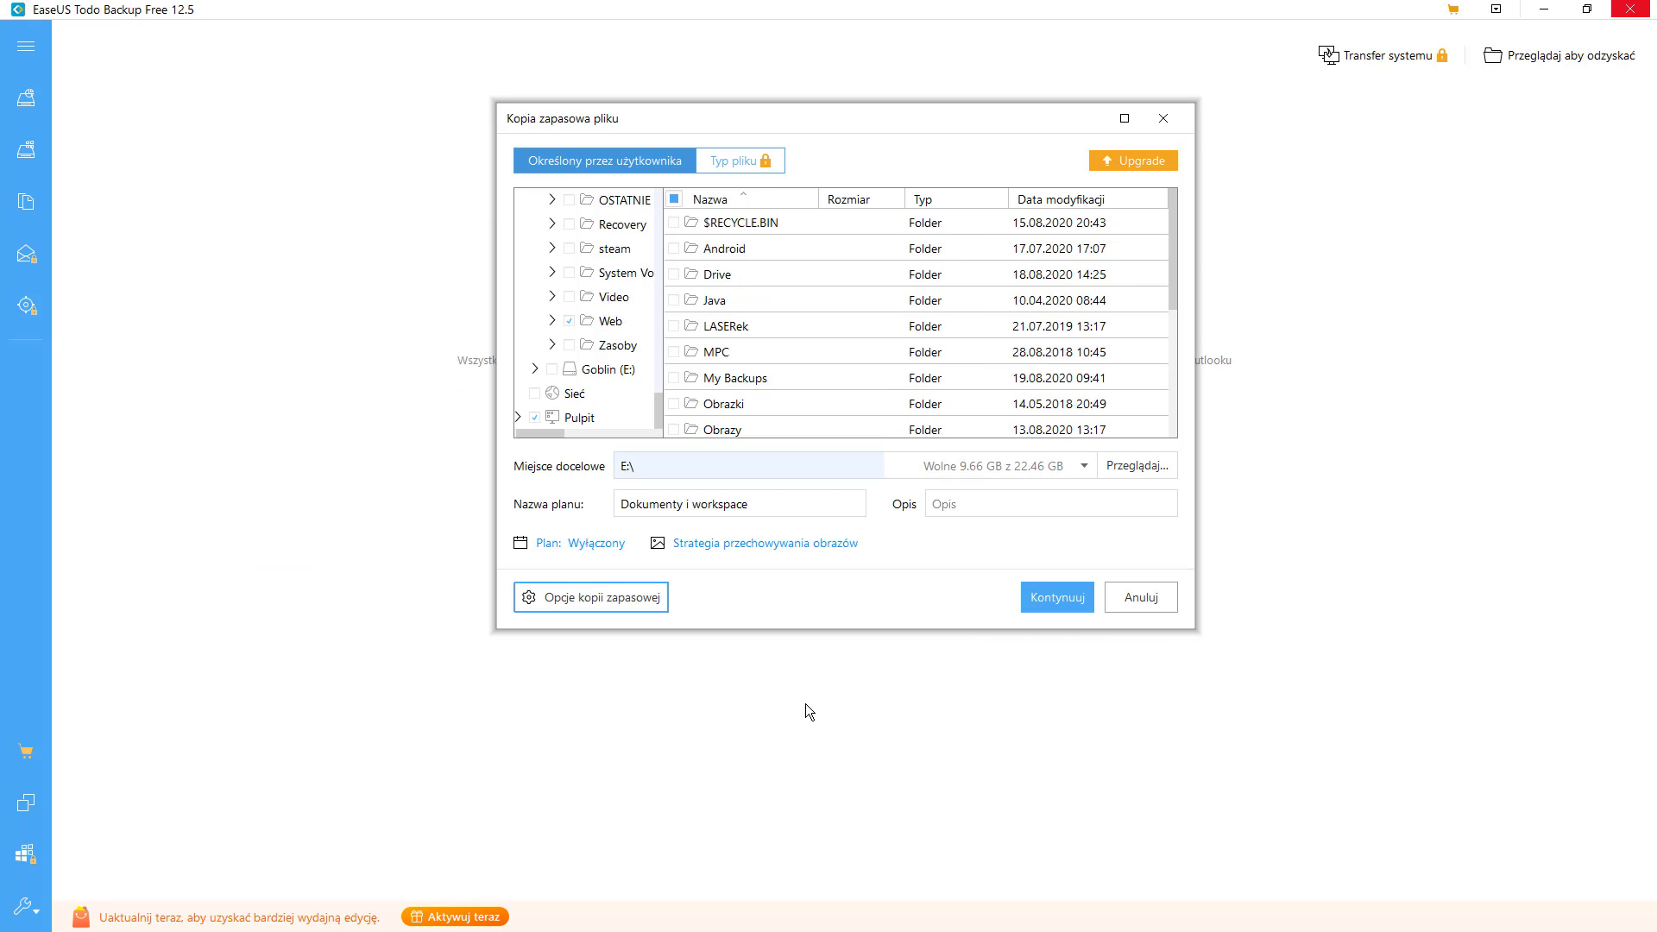
- Start the 'Dokumenty i workspace' backup with Kontynuuj and minimize the window
{"action": "left_click", "coordinate": [1055, 609]}
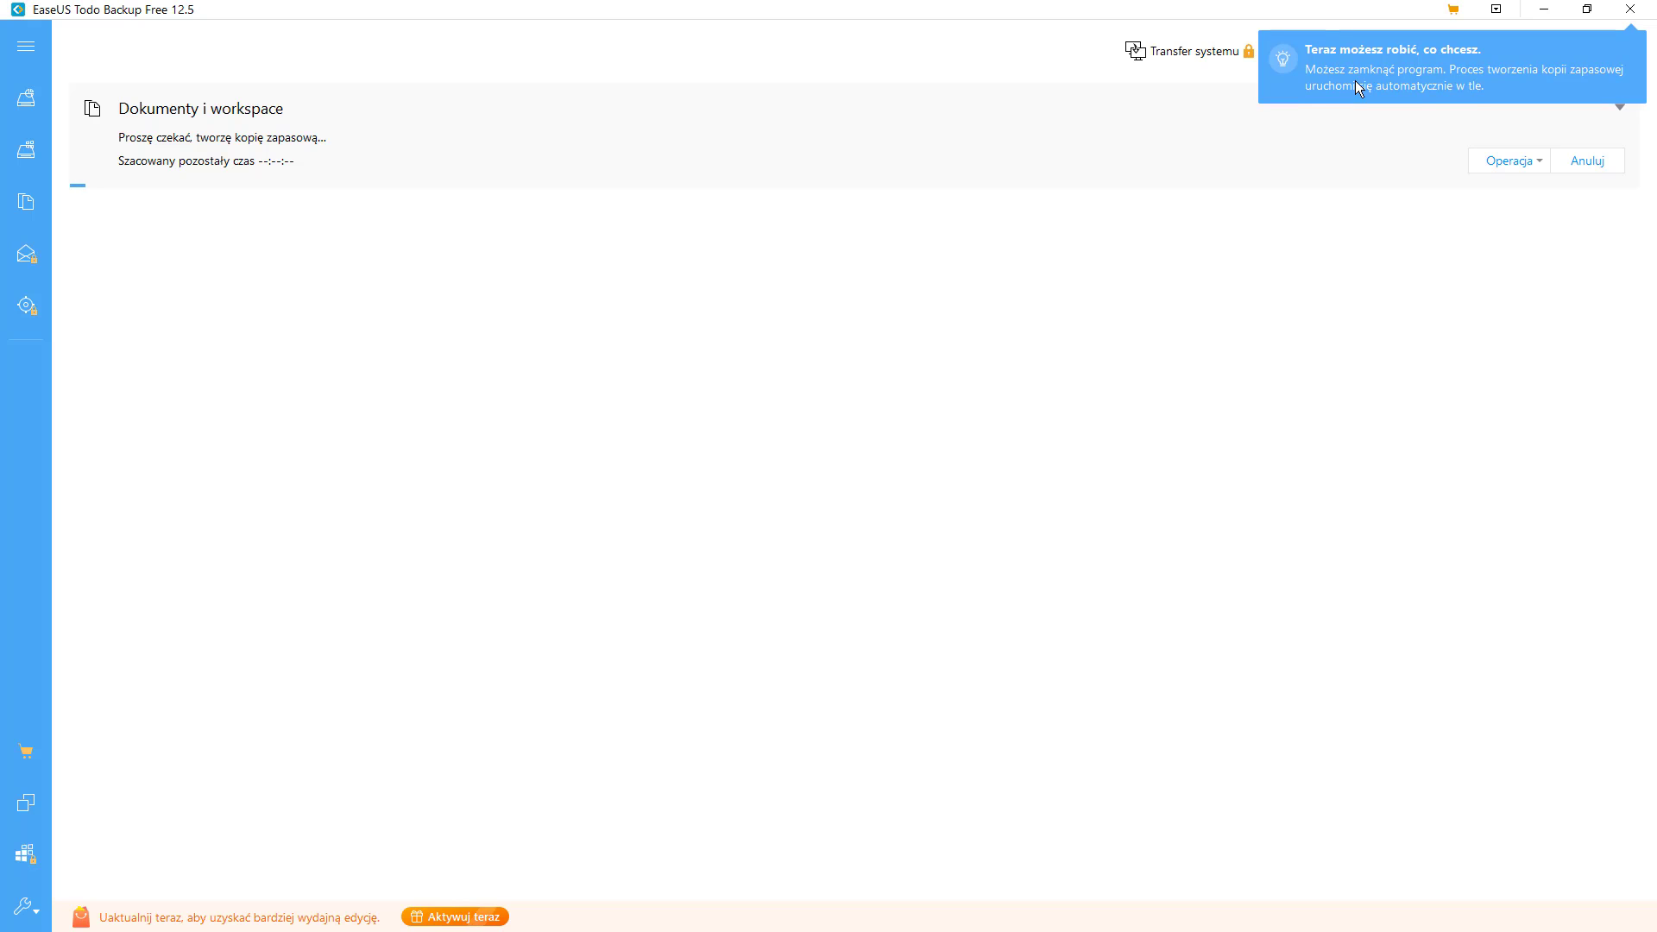
{"action": "left_click", "coordinate": [1544, 8]}
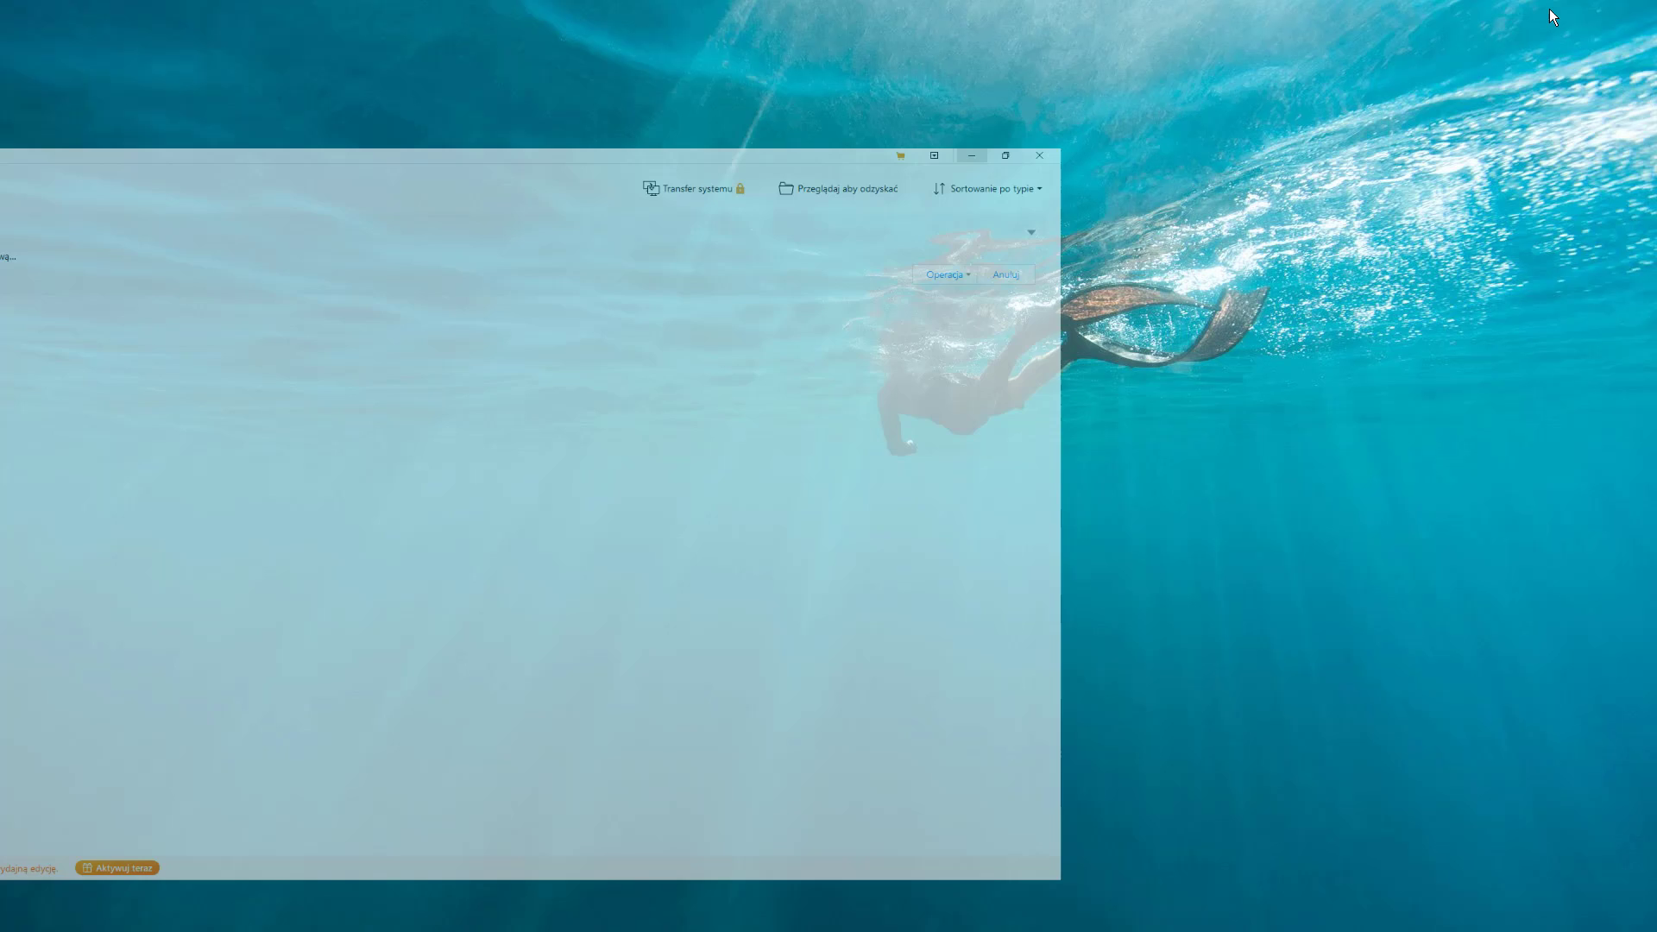